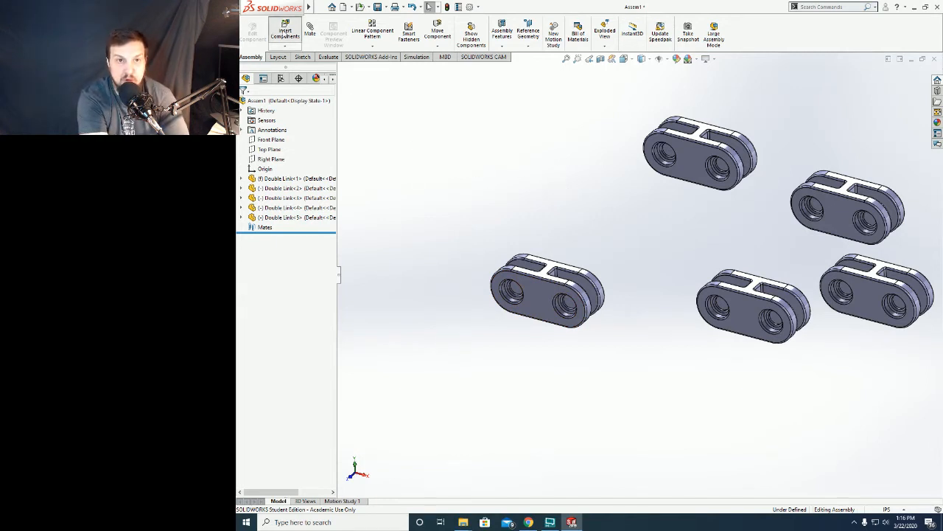
- Insert the Single Link part into the assembly and position it in the open space among the double links
click(285, 34)
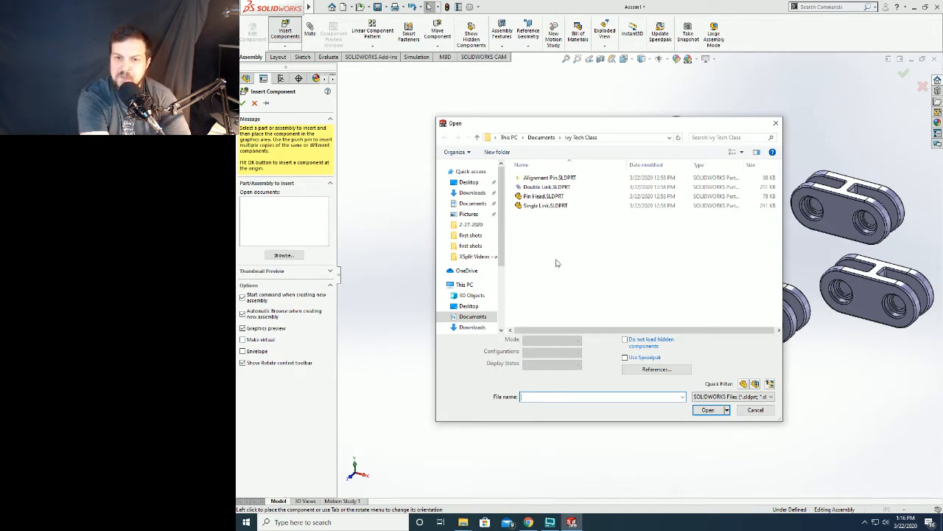
click(532, 207)
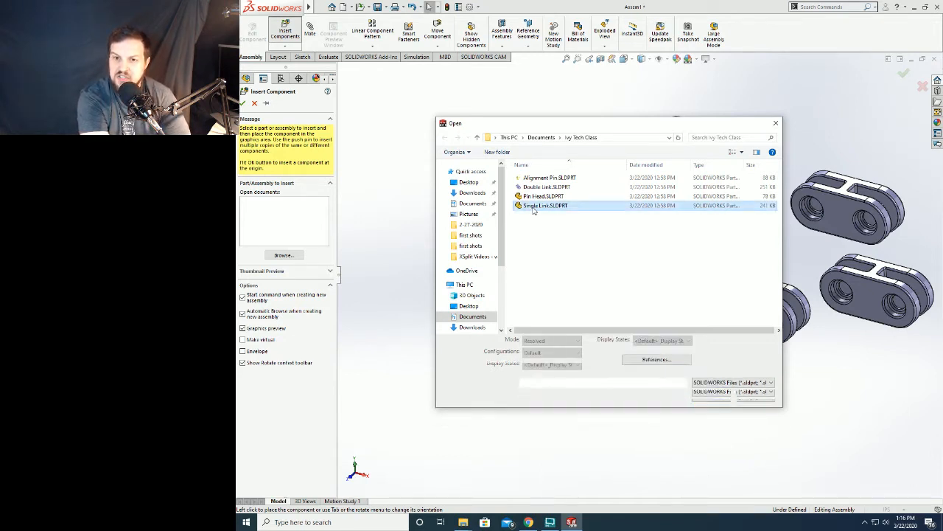
click(709, 396)
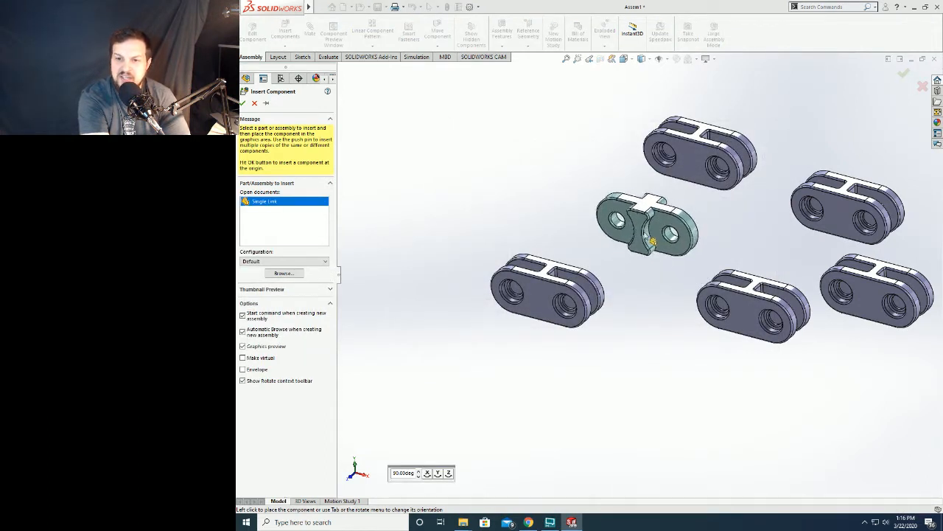
click(652, 241)
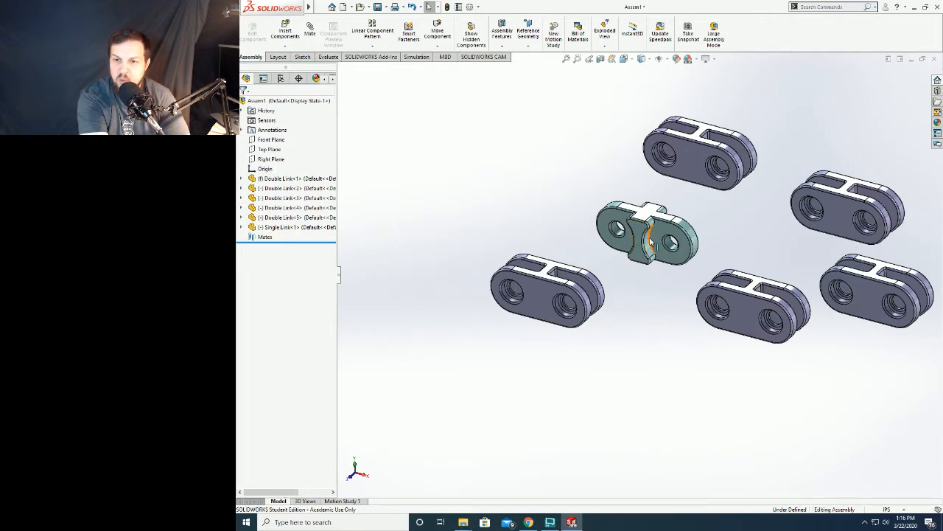
drag(648, 228, 670, 234)
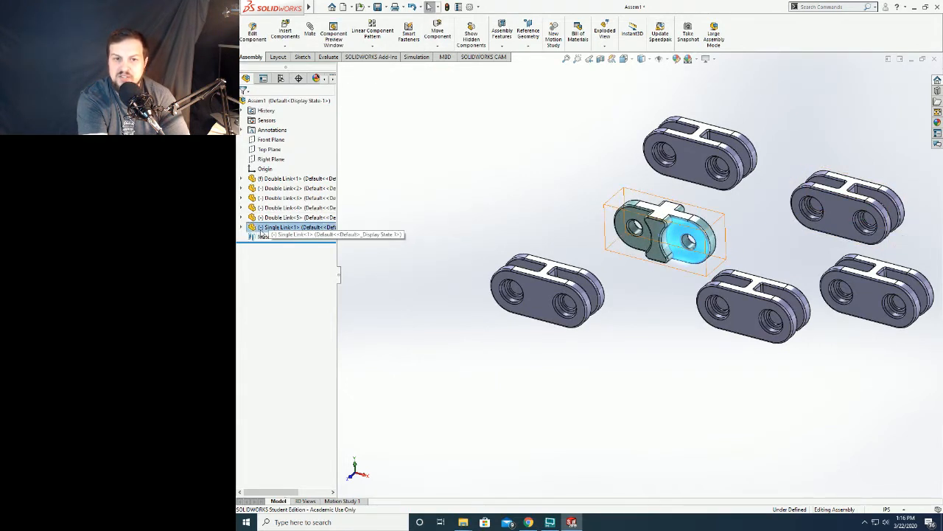
click(545, 220)
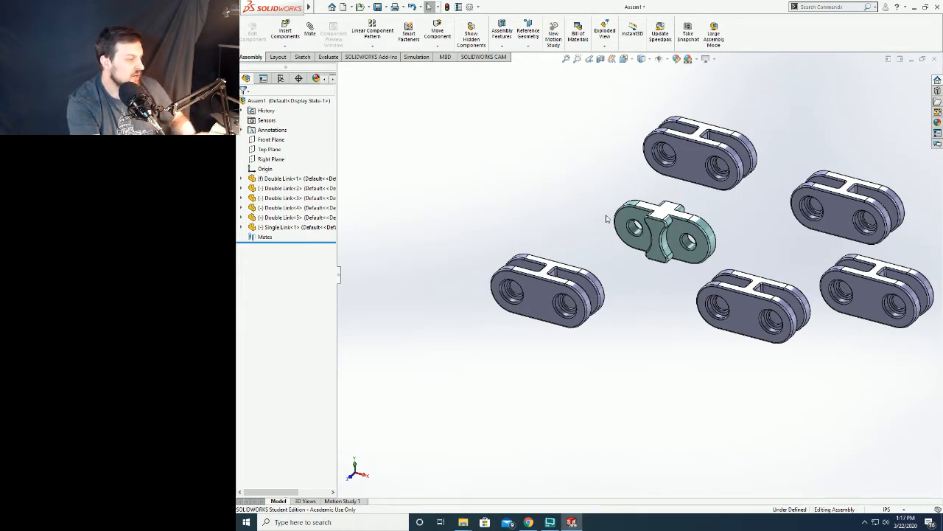
- Gather the four movable double links around the fixed Double Link<1> and highlight that fixed link
scroll(562, 234, up, 4)
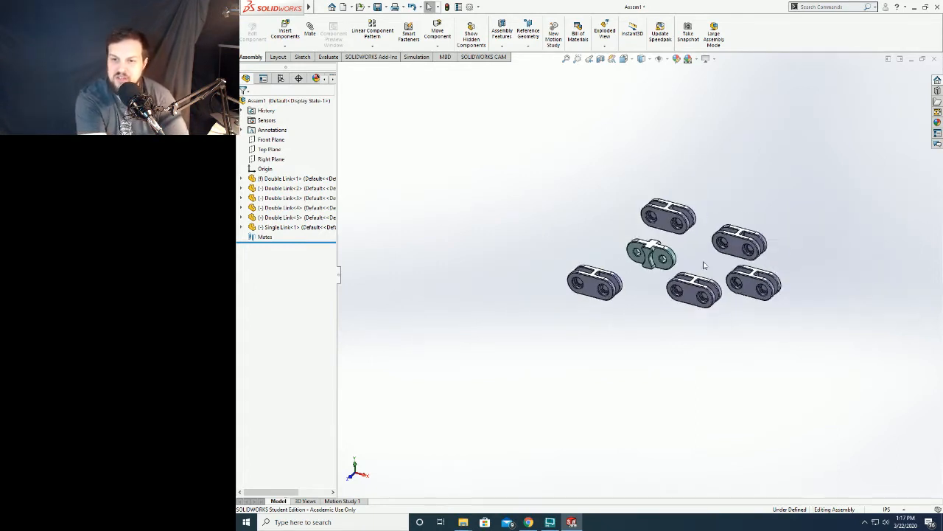
scroll(704, 263, down, 2)
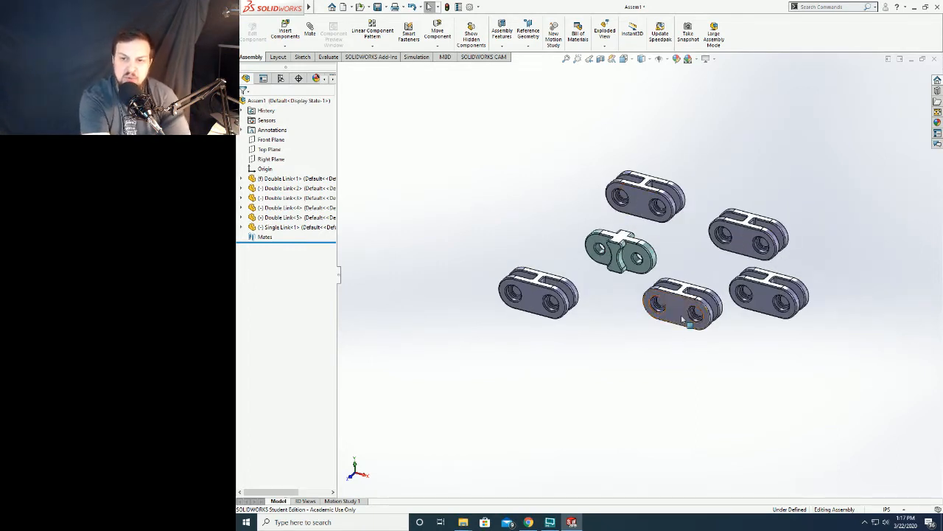
drag(637, 205, 508, 245)
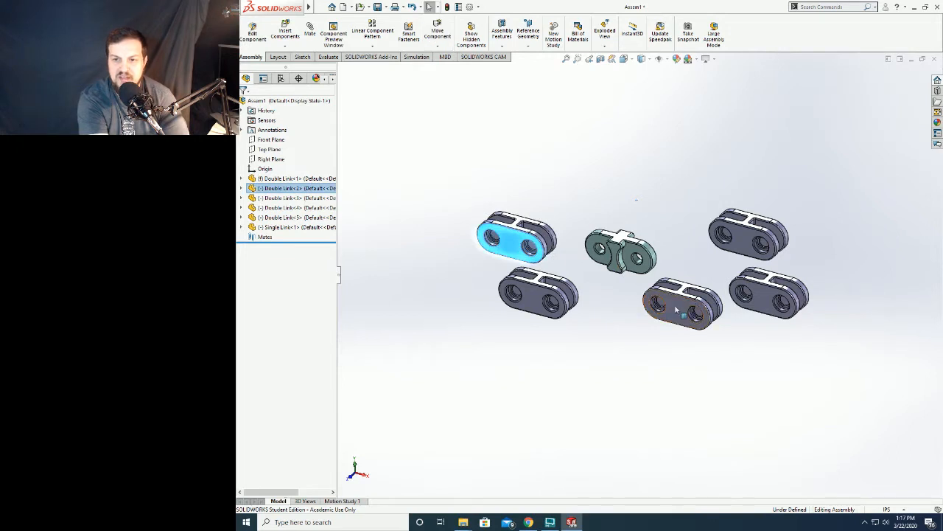
drag(678, 306, 601, 343)
drag(719, 211, 557, 175)
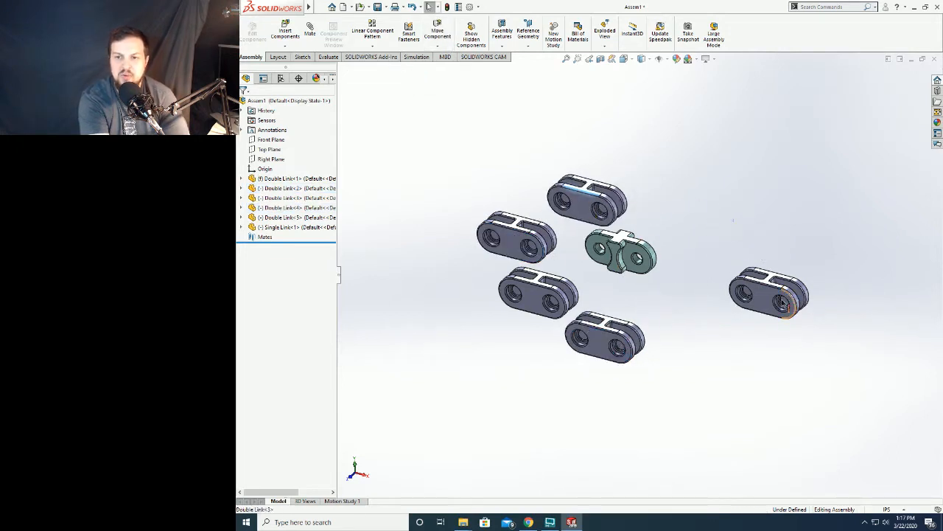
drag(763, 289, 461, 342)
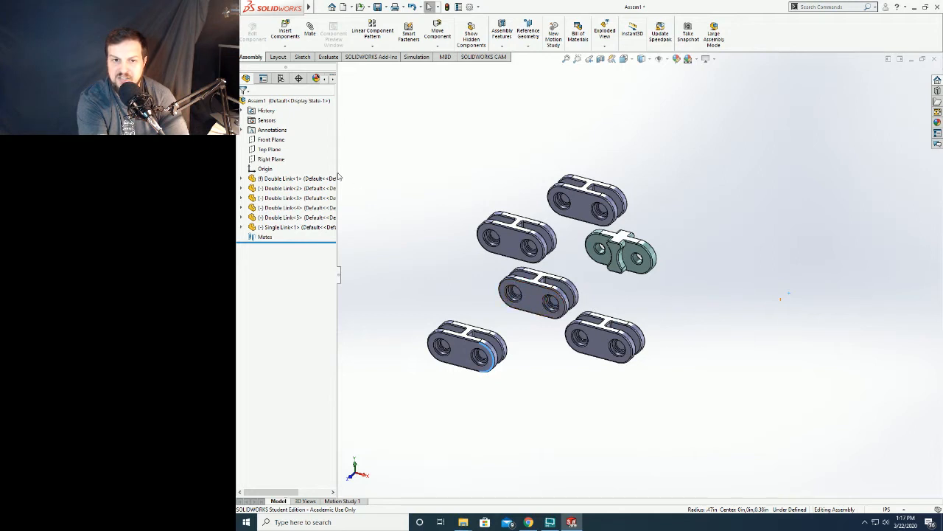
click(281, 179)
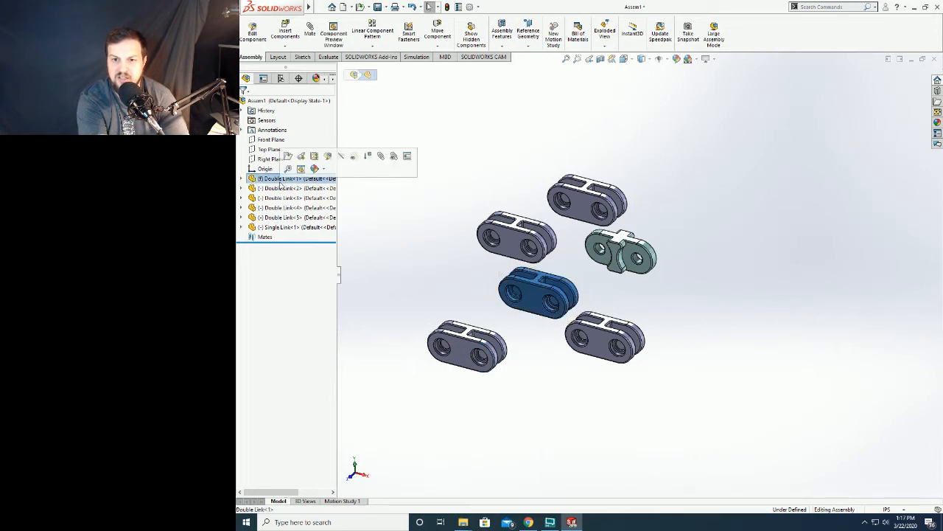
click(442, 167)
- Move the four movable double links beyond the single link, leaving the fixed double link standing alone
drag(446, 346, 776, 221)
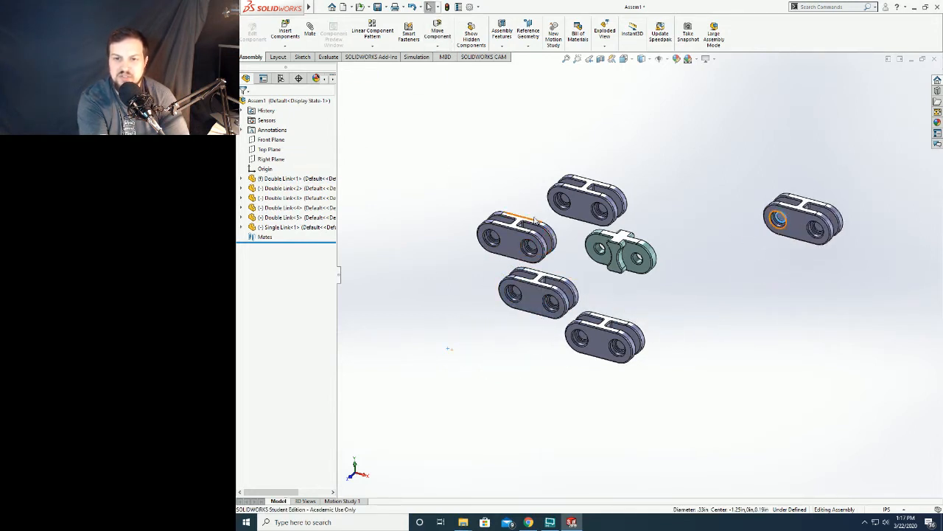
drag(561, 200, 714, 152)
drag(528, 247, 675, 162)
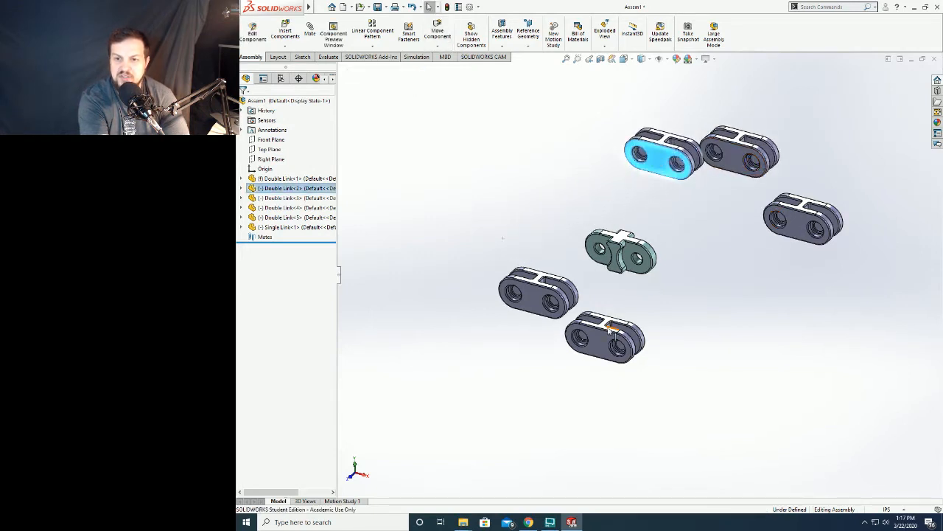
drag(580, 338, 742, 257)
- Select the fixed double link's front face and browse the painted appearances to the Car category
click(547, 306)
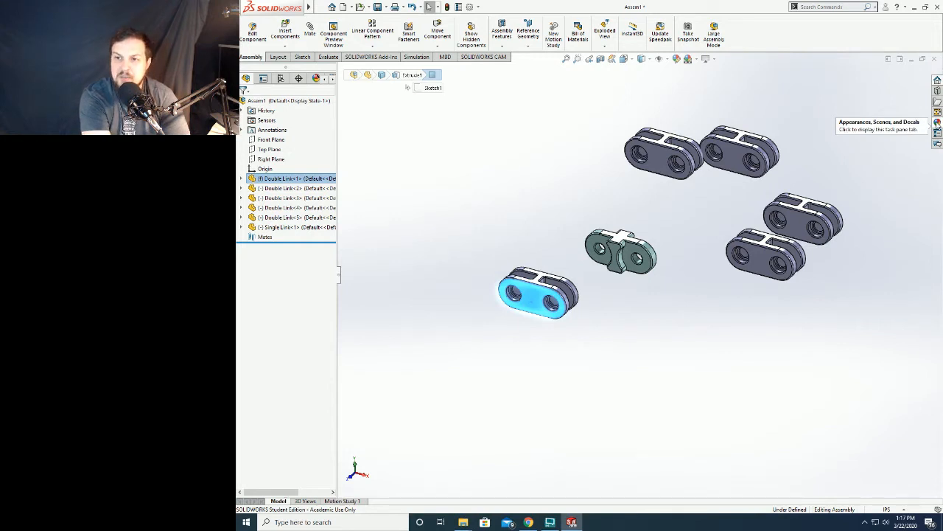
click(937, 123)
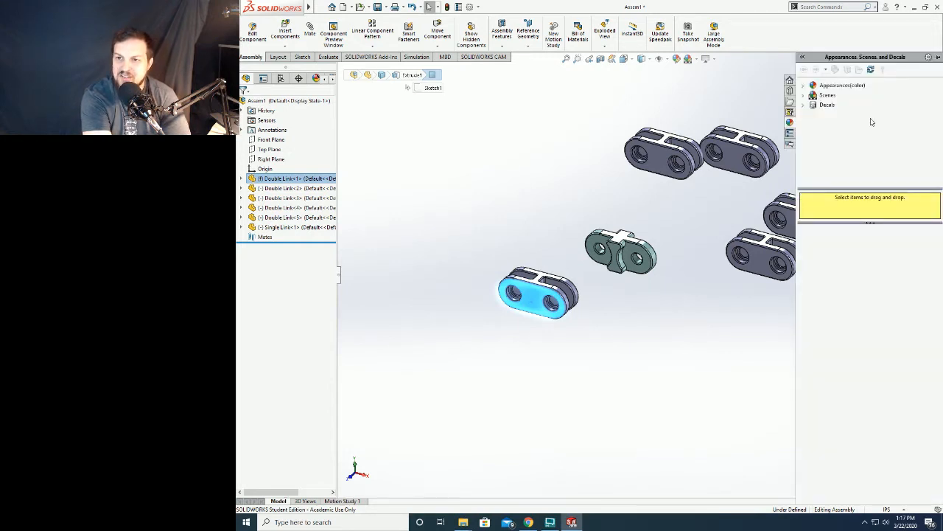
double_click(814, 87)
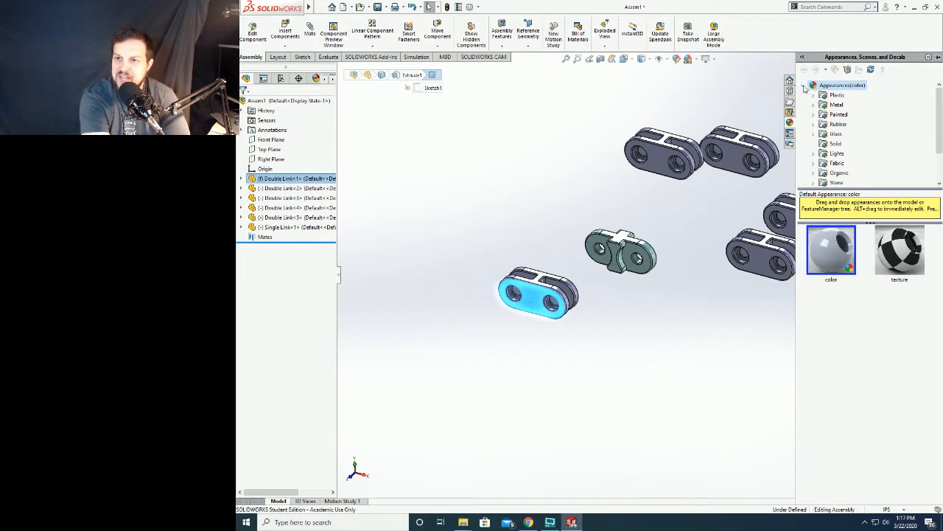
click(831, 114)
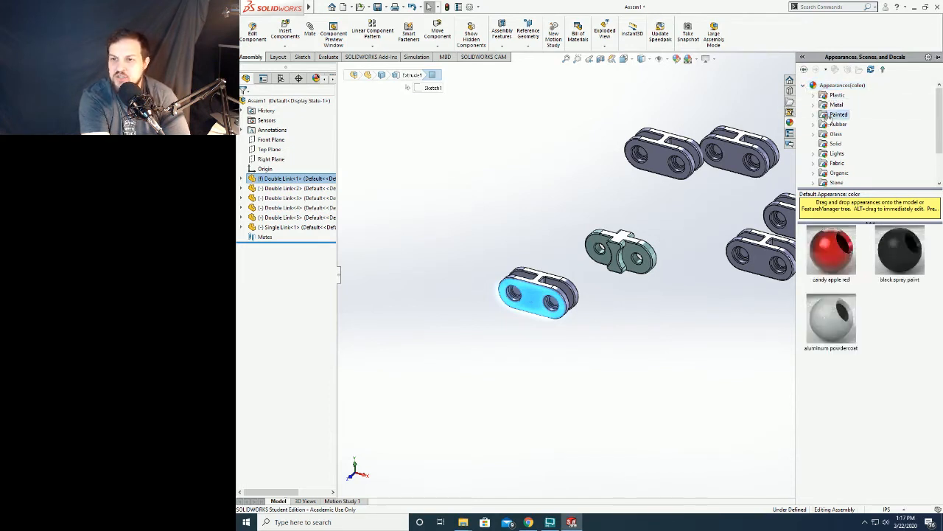
click(813, 115)
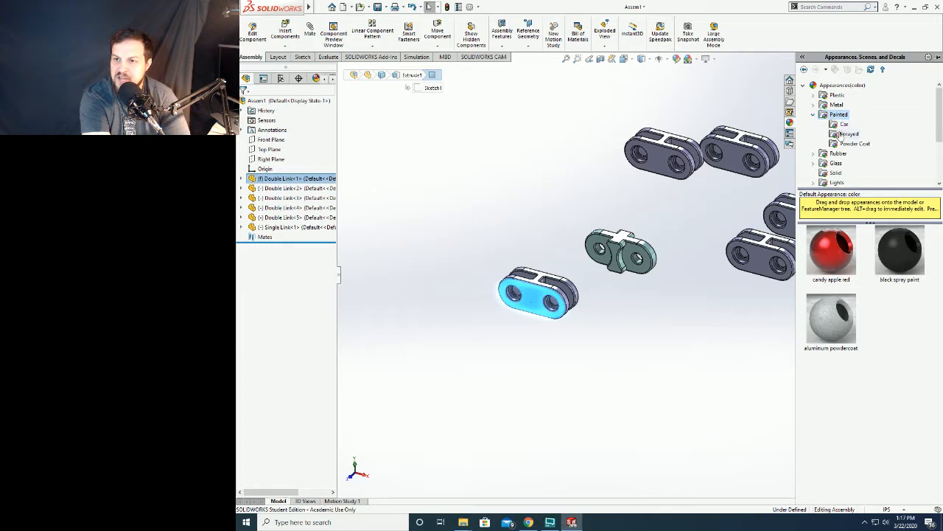
click(844, 134)
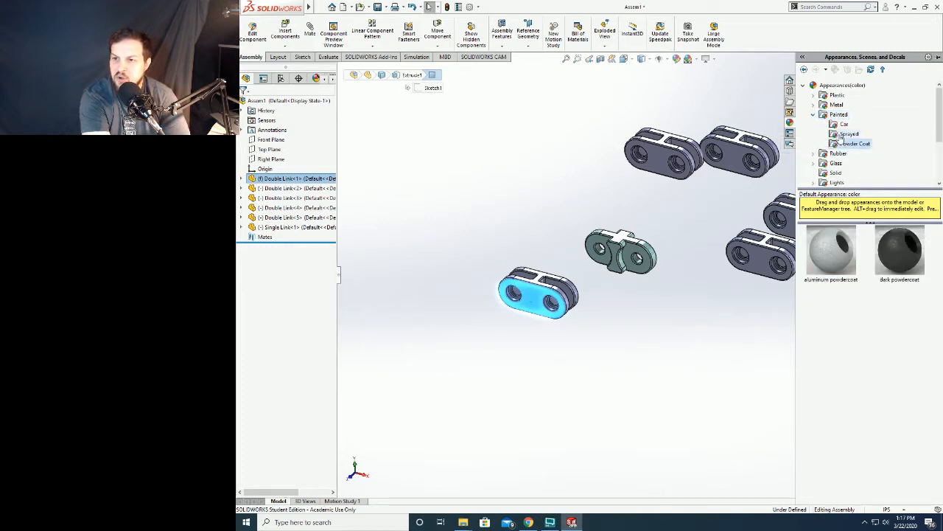
click(844, 124)
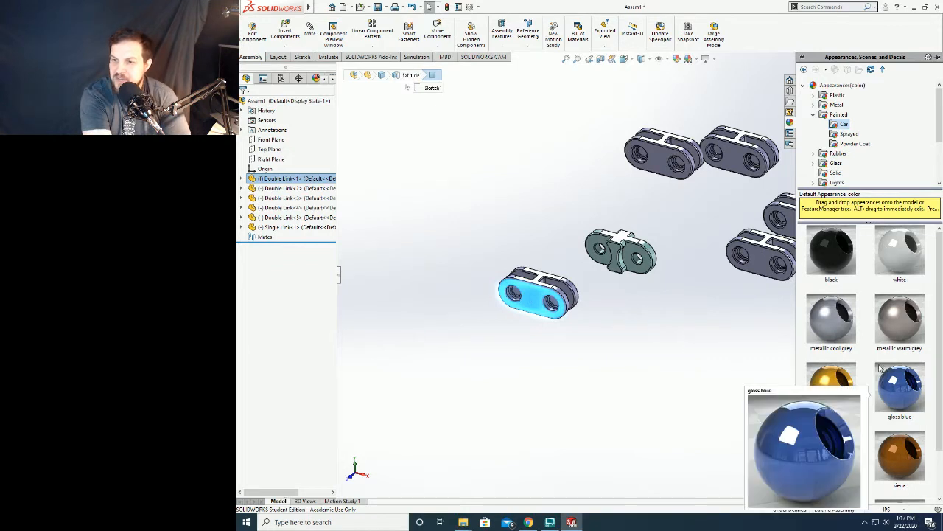
- Apply the metallic gold car paint appearance to the whole fixed double link
scroll(881, 369, down, 1)
click(845, 339)
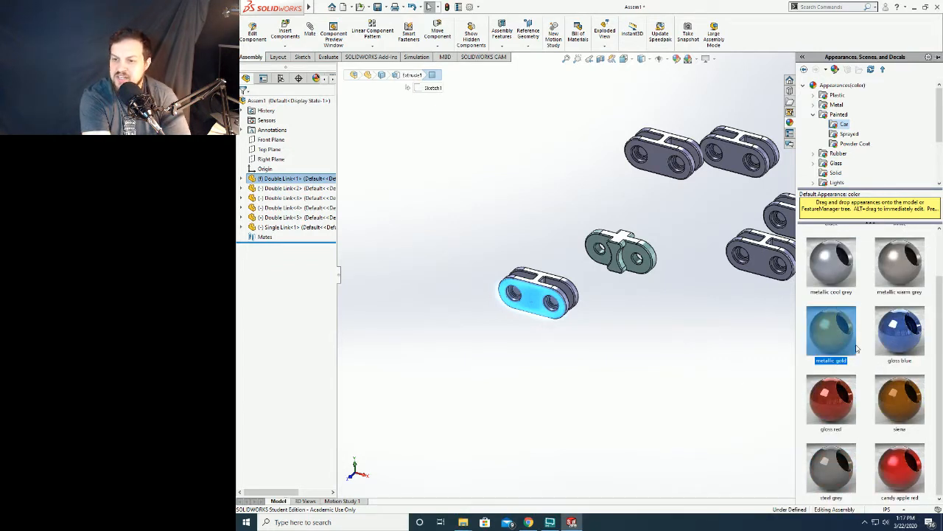
scroll(877, 150, down, 3)
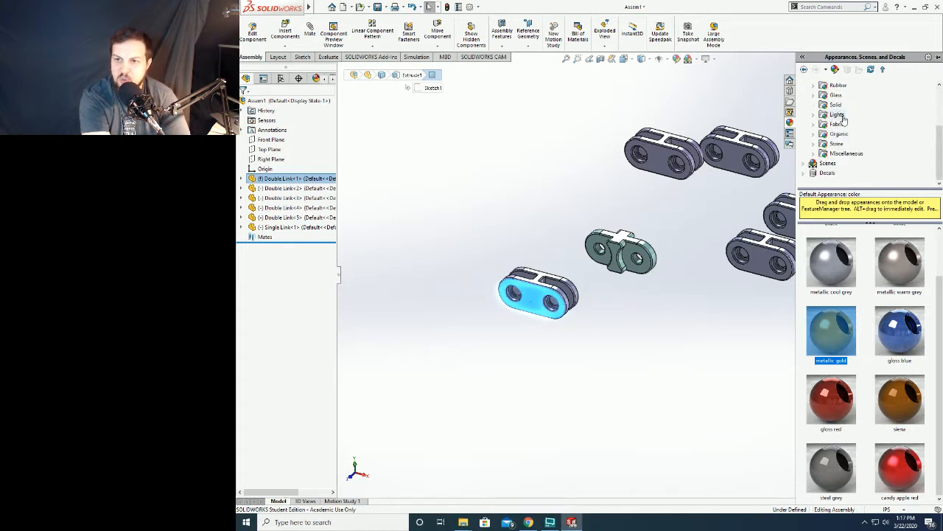
scroll(868, 151, up, 3)
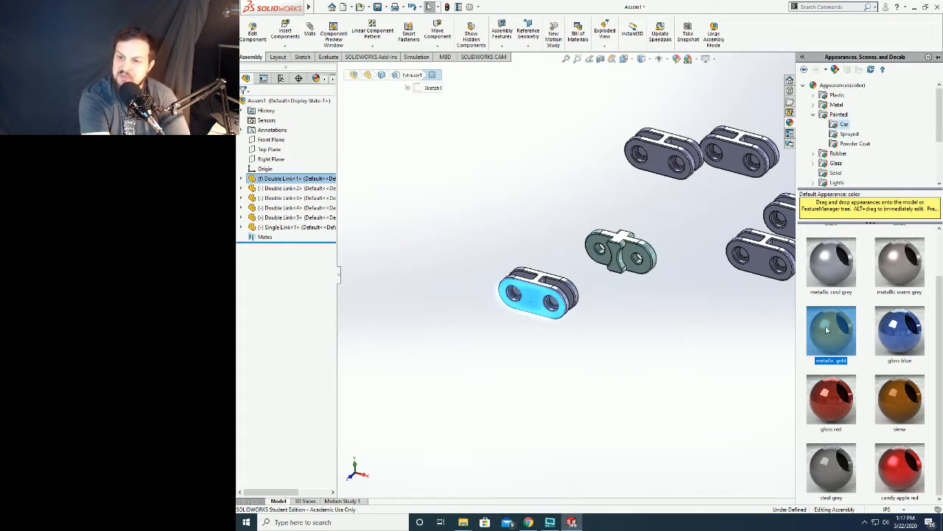
drag(840, 332, 534, 297)
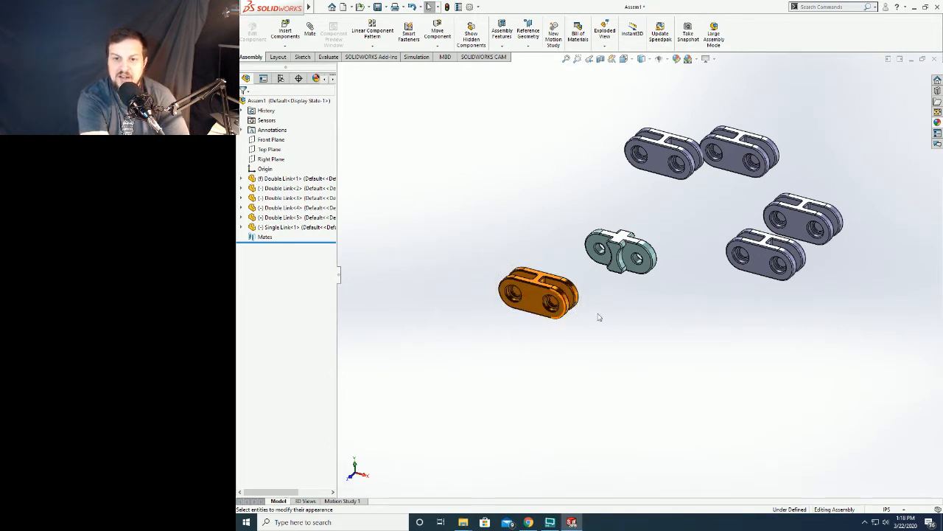
click(545, 297)
click(572, 307)
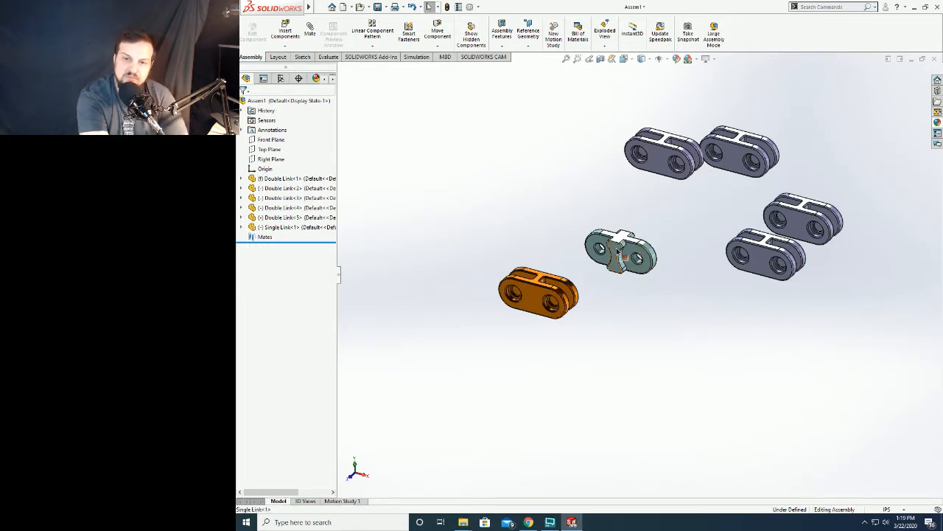
- Examine the shapes and holes of the gold double link and the single link from several angles
scroll(611, 297, down, 4)
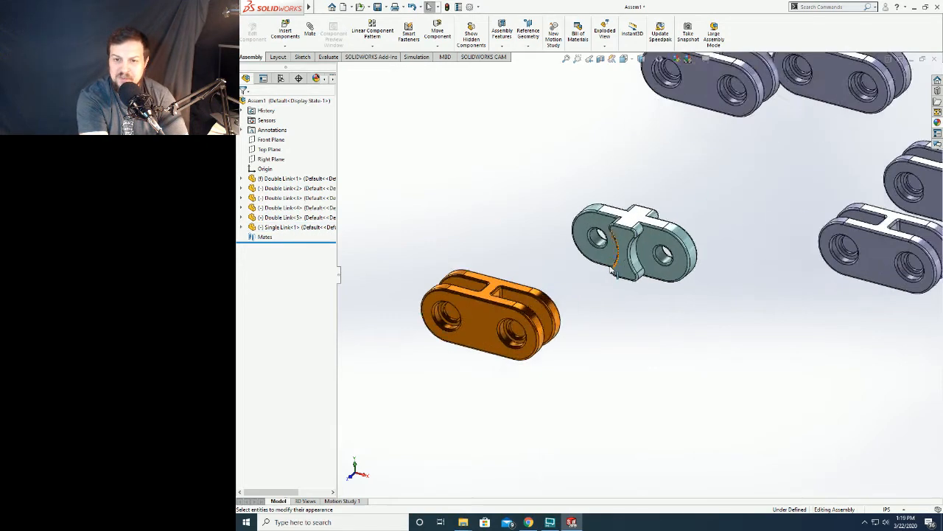
scroll(589, 284, down, 2)
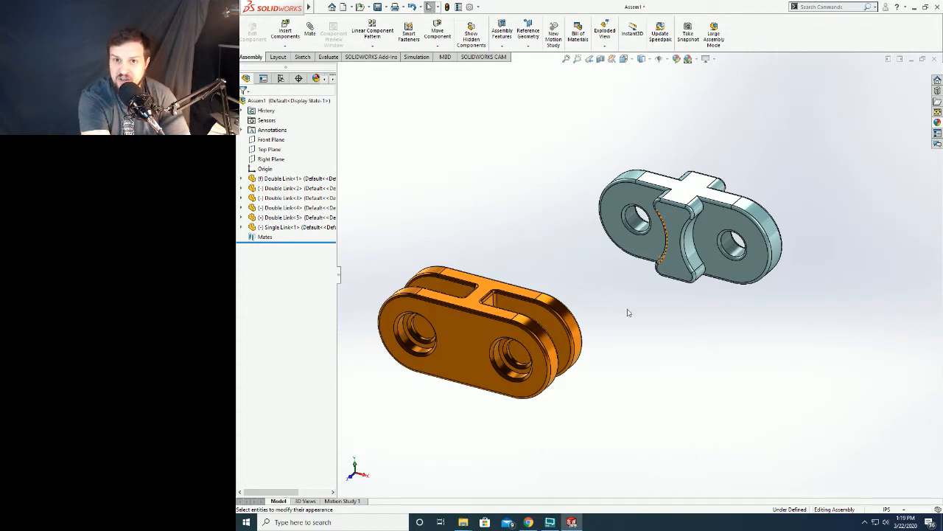
mouse_move(644, 322)
middle_down()
mouse_move(623, 288)
mouse_move(626, 333)
mouse_move(641, 301)
mouse_move(634, 332)
mouse_move(623, 305)
mouse_move(627, 318)
middle_up()
scroll(627, 317, up, 3)
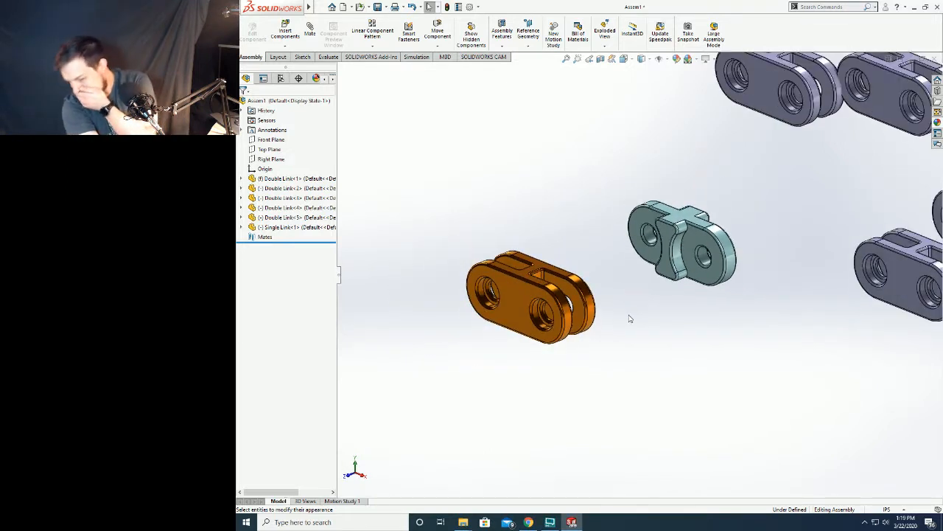
scroll(630, 318, up, 4)
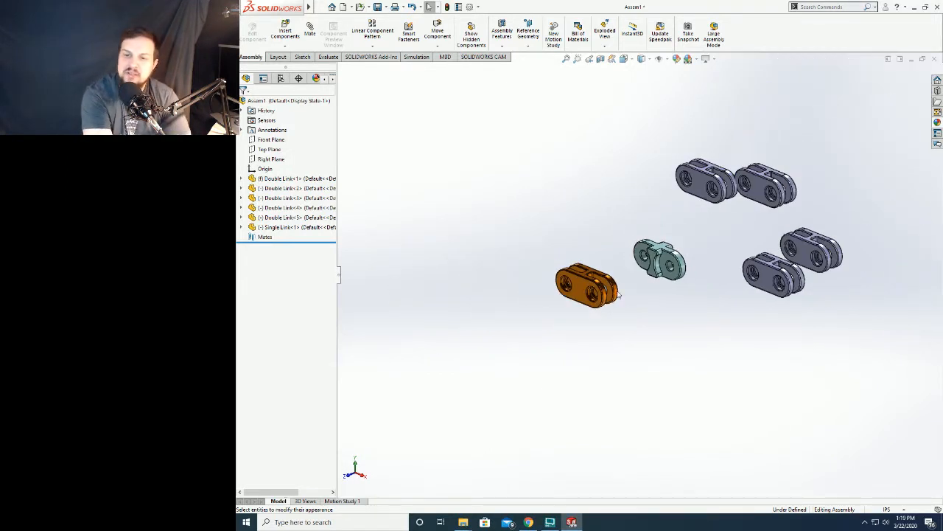
scroll(617, 283, down, 5)
mouse_move(662, 282)
middle_down()
mouse_move(661, 310)
mouse_move(634, 272)
mouse_move(647, 287)
mouse_move(656, 270)
mouse_move(653, 309)
mouse_move(658, 267)
middle_up()
scroll(660, 265, down, 2)
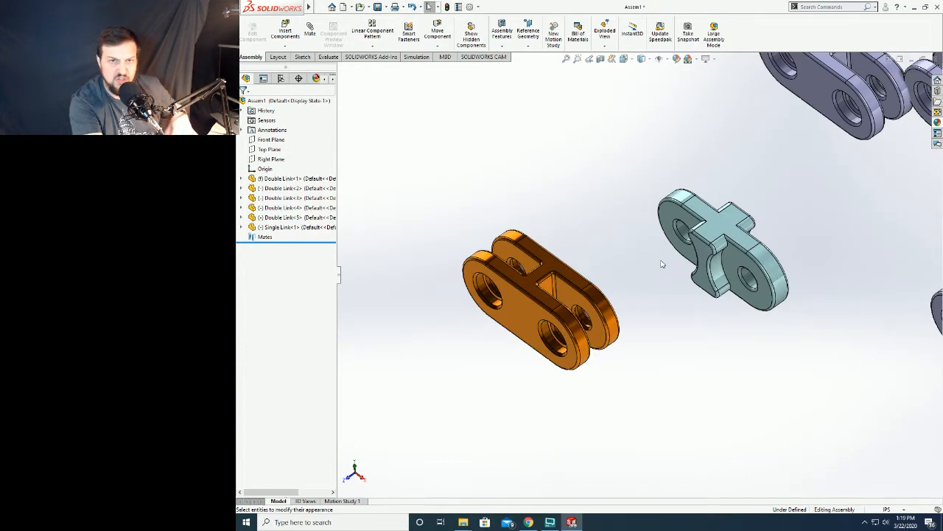
middle_drag(668, 327, 669, 292)
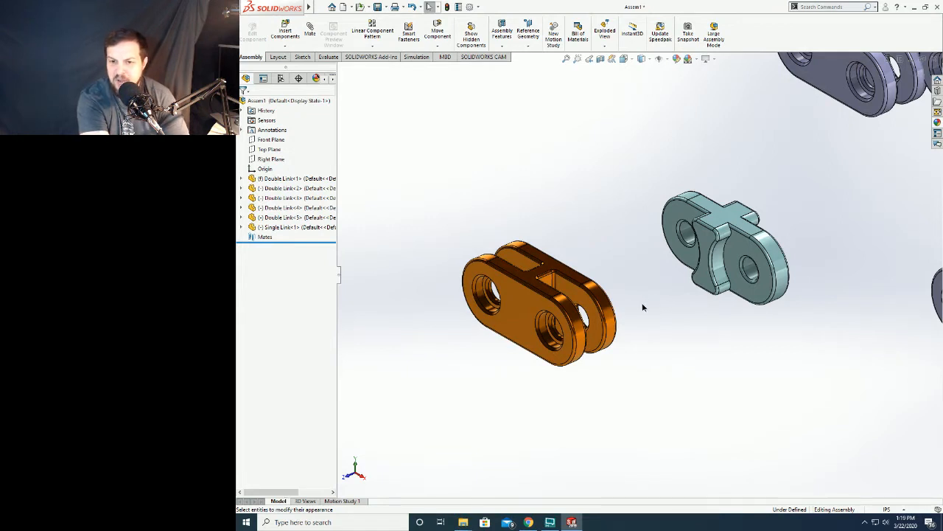
middle_drag(642, 307, 640, 322)
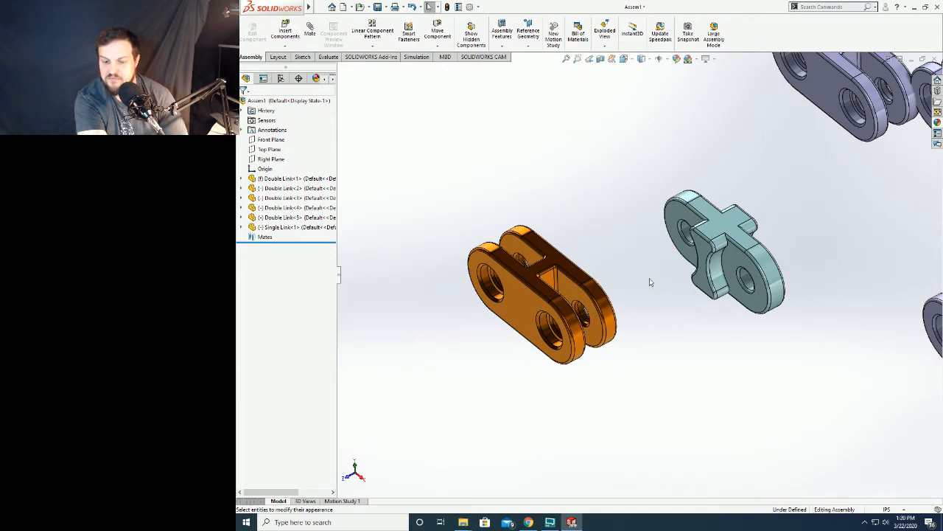
mouse_move(650, 282)
middle_down()
mouse_move(646, 294)
mouse_move(655, 265)
mouse_move(666, 281)
middle_up()
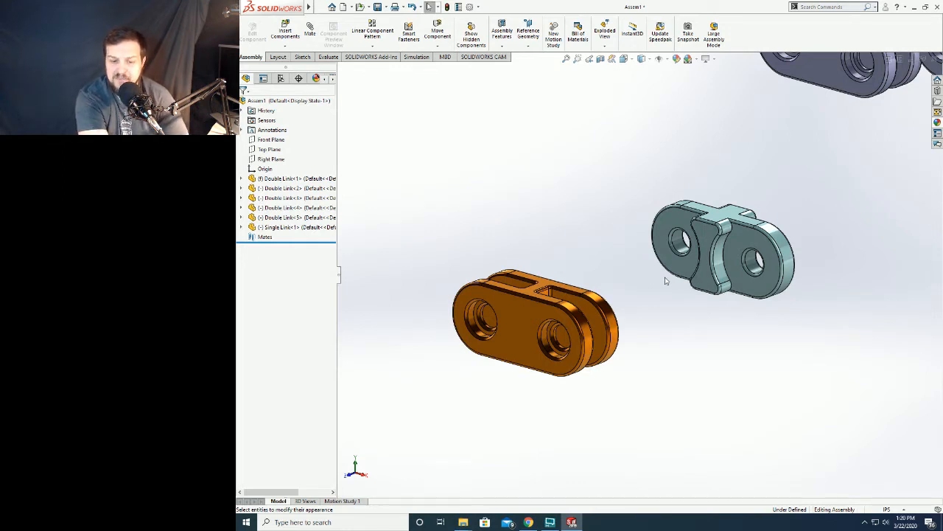
middle_drag(689, 254, 695, 272)
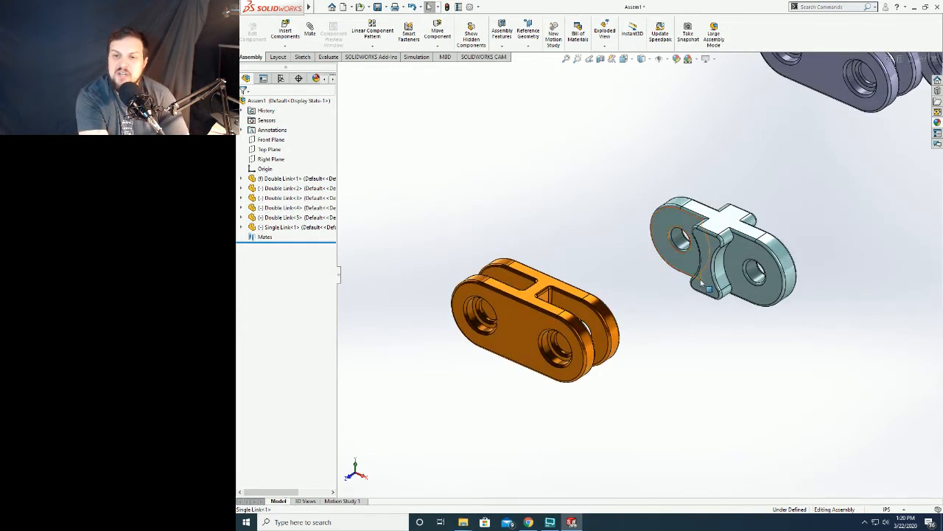
- Test which links can move by shifting the single link around and trying the fixed gold one, leaving the single link beside it
drag(682, 238, 737, 206)
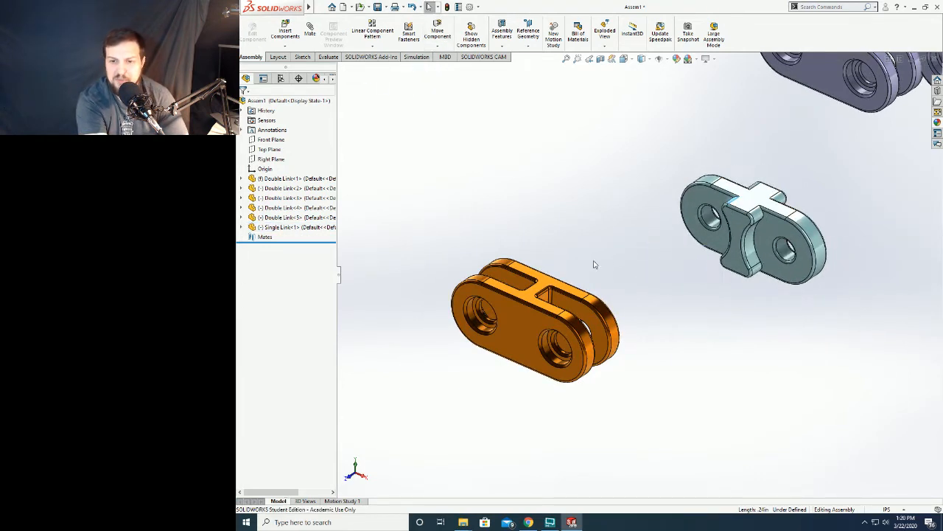
mouse_move(516, 327)
mouse_down()
mouse_move(505, 332)
mouse_move(497, 319)
mouse_move(518, 356)
mouse_move(503, 329)
mouse_move(515, 333)
mouse_up()
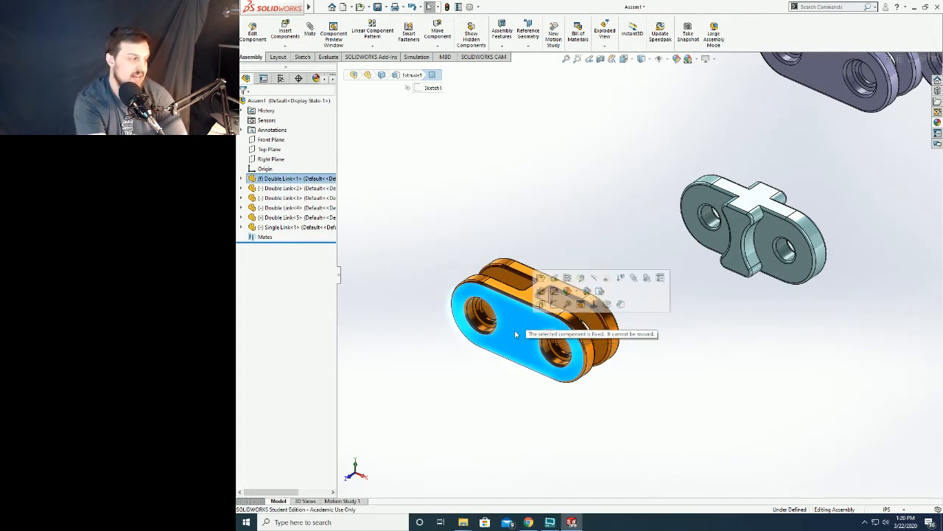
click(688, 322)
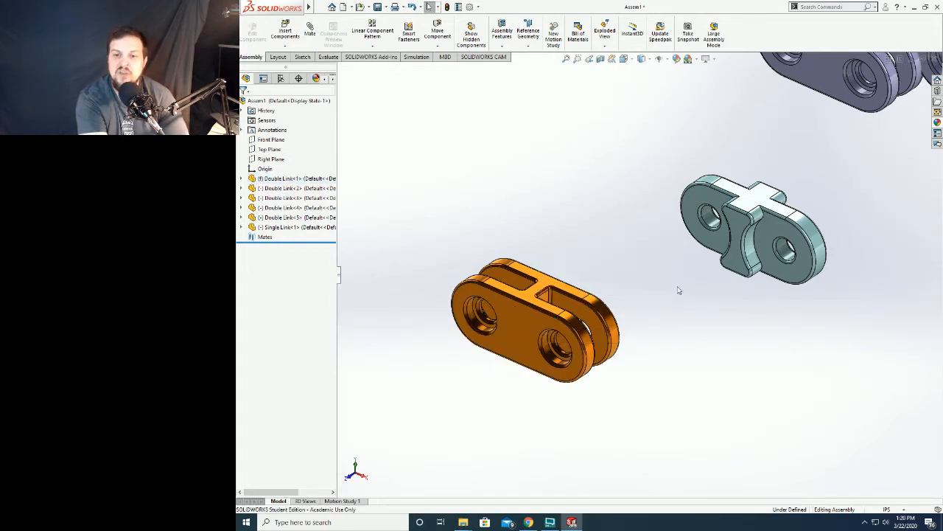
drag(741, 228, 724, 305)
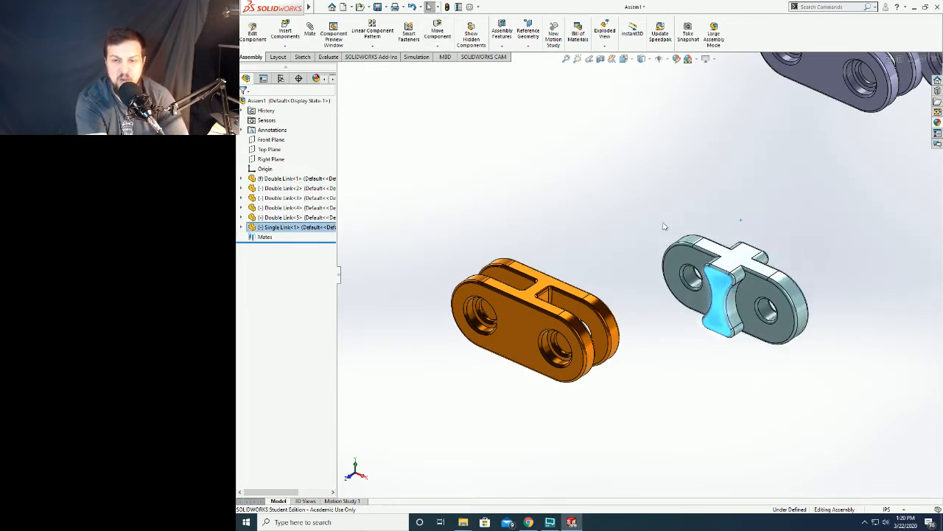
click(602, 189)
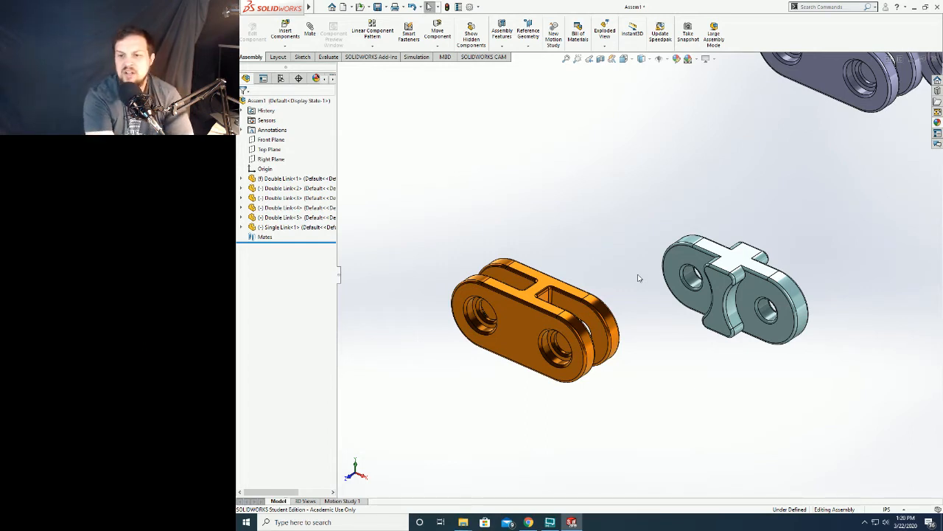
- Inspect the inner hole faces of the single link and the gold double link that have to line up
click(692, 278)
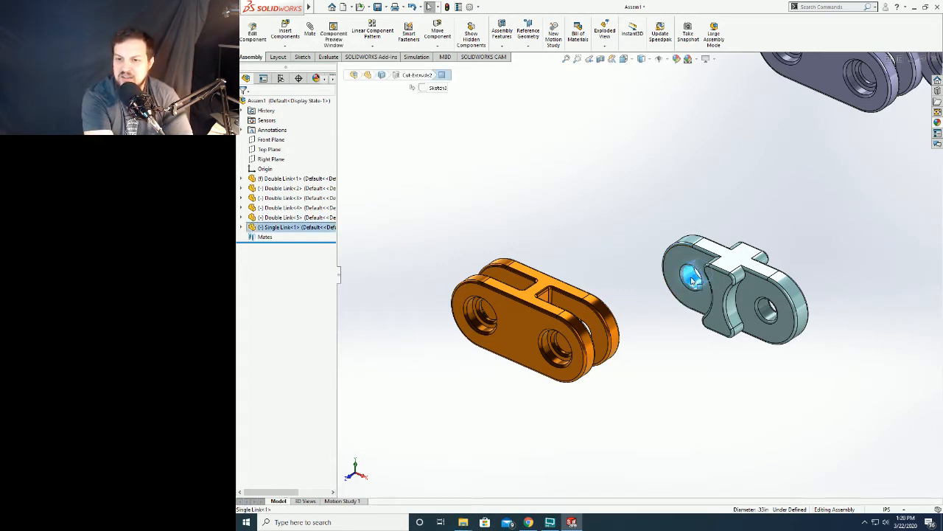
scroll(619, 350, down, 5)
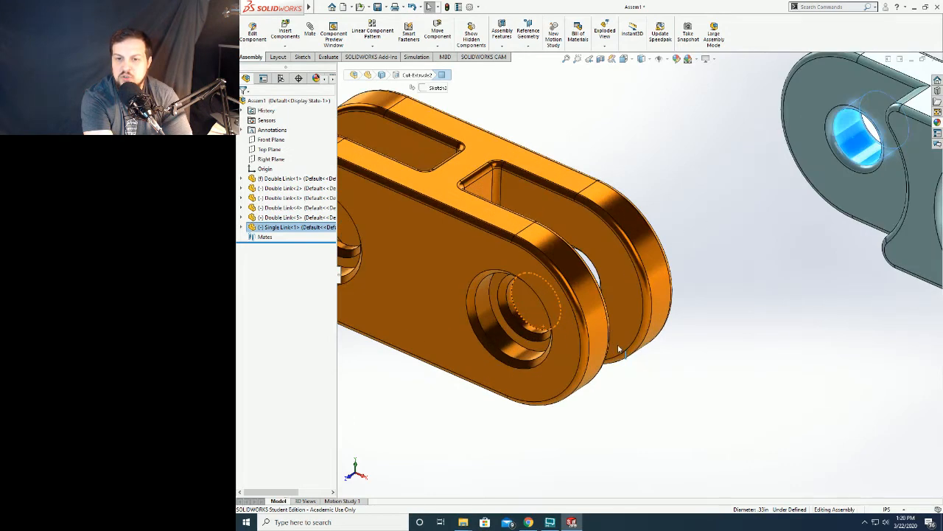
scroll(619, 350, down, 3)
click(457, 327)
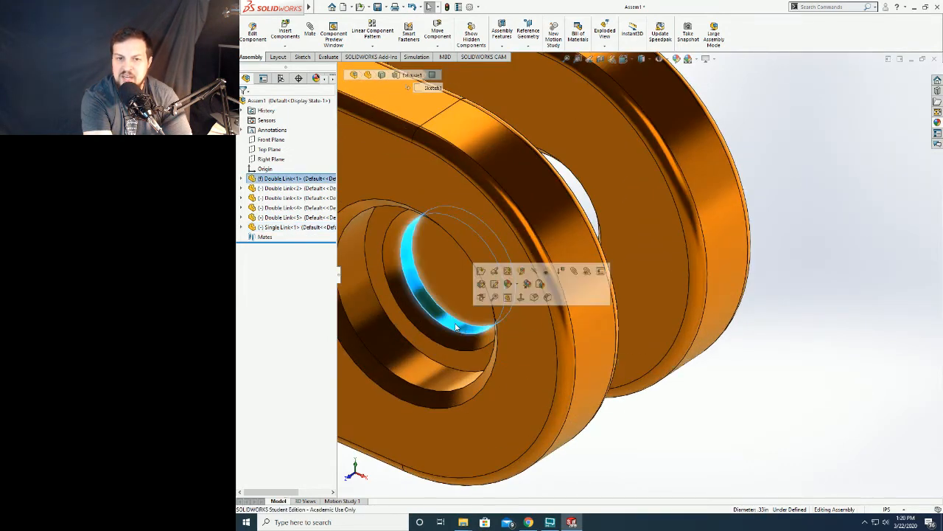
scroll(456, 327, up, 10)
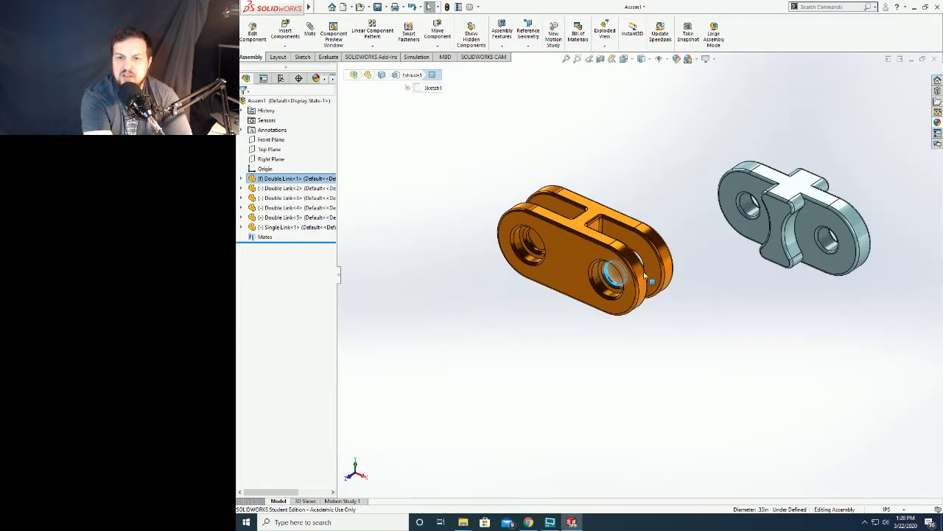
scroll(686, 261, up, 3)
scroll(672, 261, down, 2)
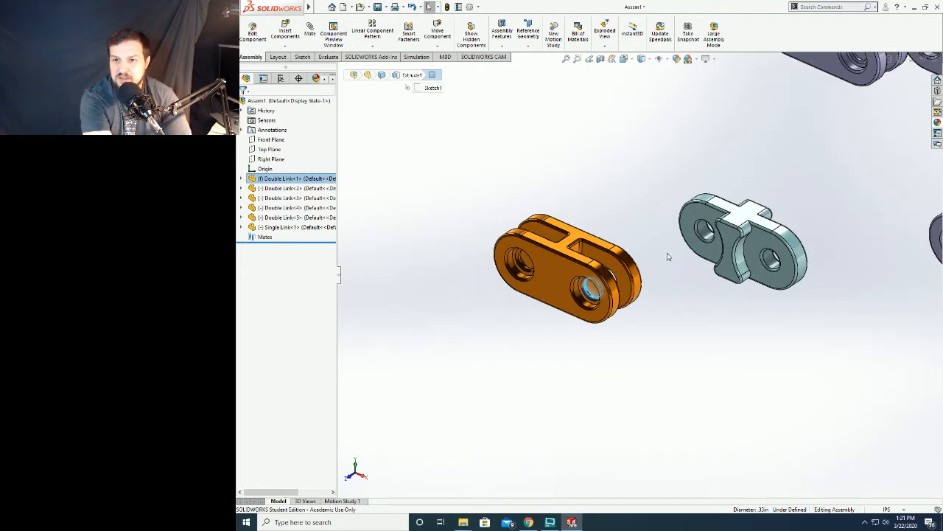
scroll(674, 244, up, 2)
scroll(649, 221, down, 4)
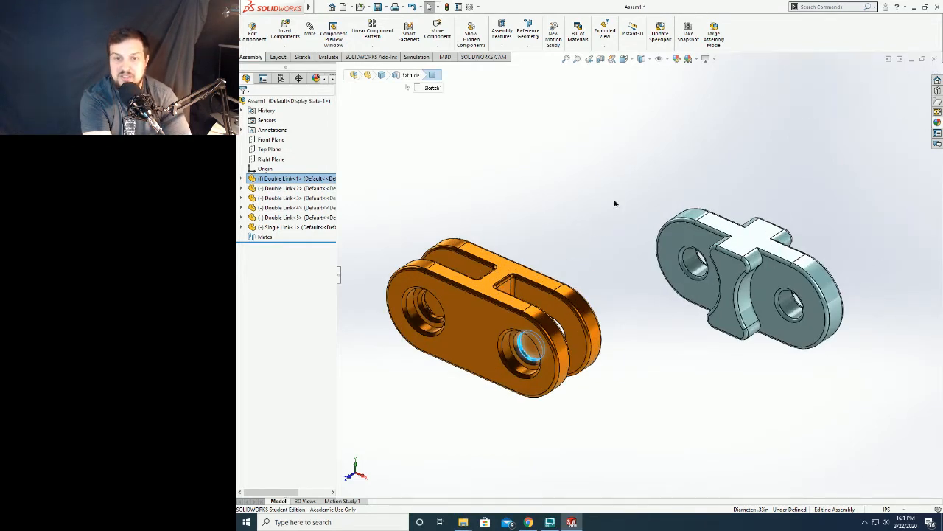
key(Escape)
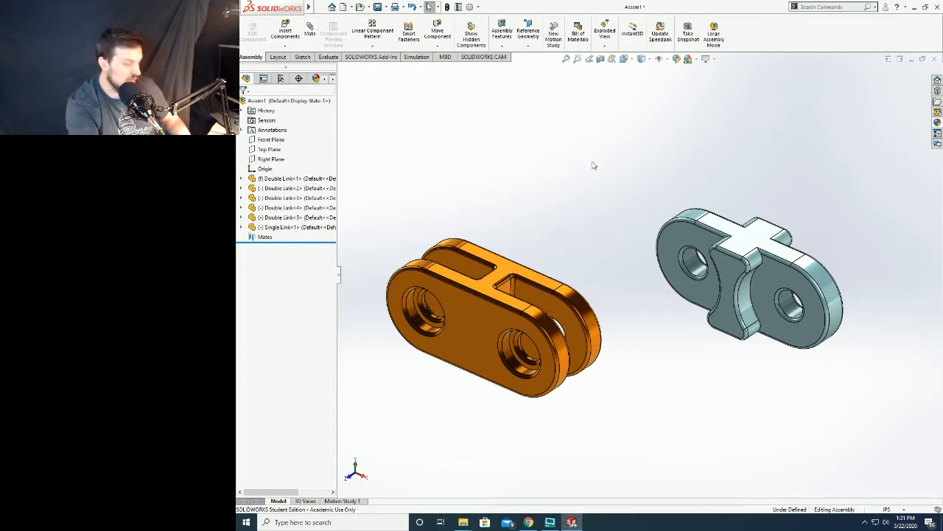
key(s)
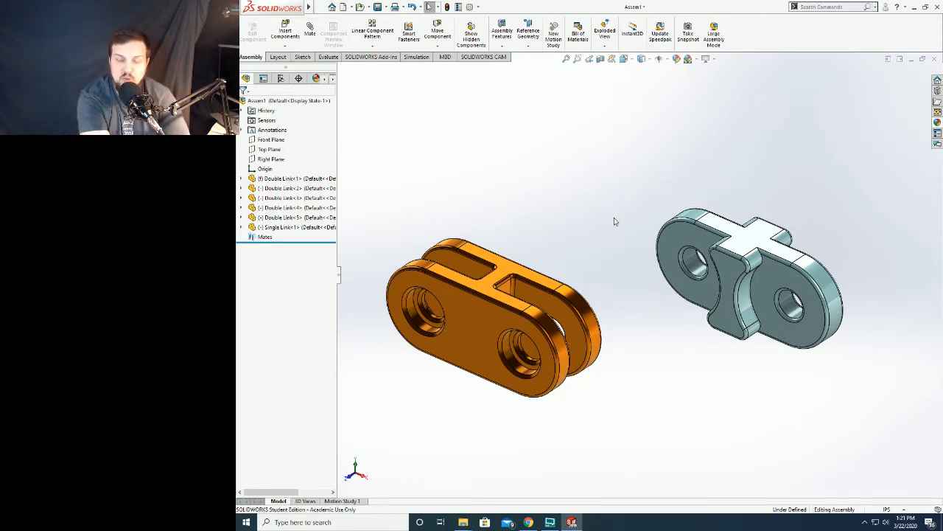
click(694, 267)
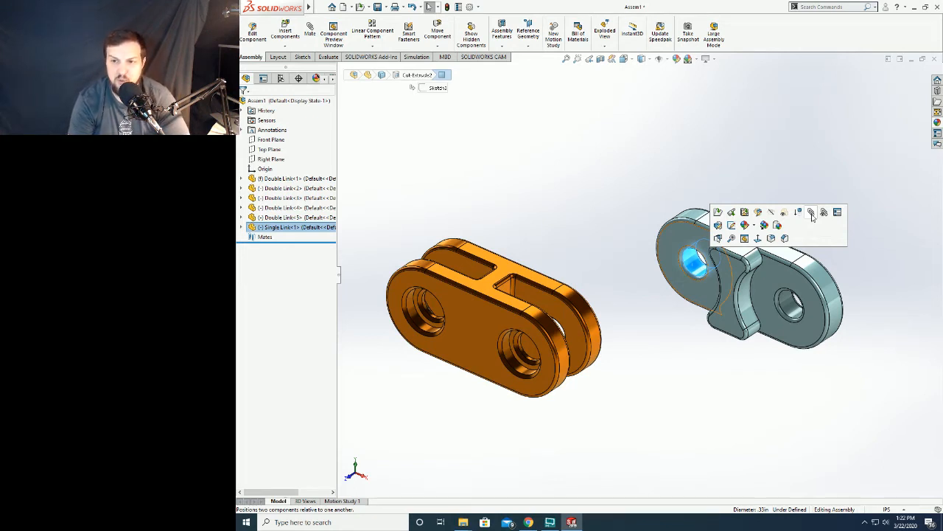
click(638, 177)
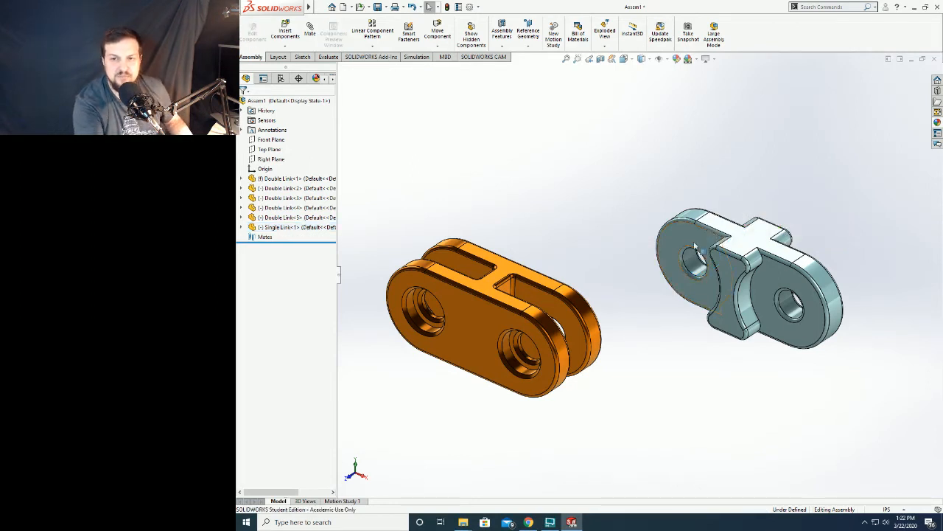
- Start a mate, practise clearing its selection, and leave the single link's hole face nearest the gold link selected
click(702, 268)
key(s)
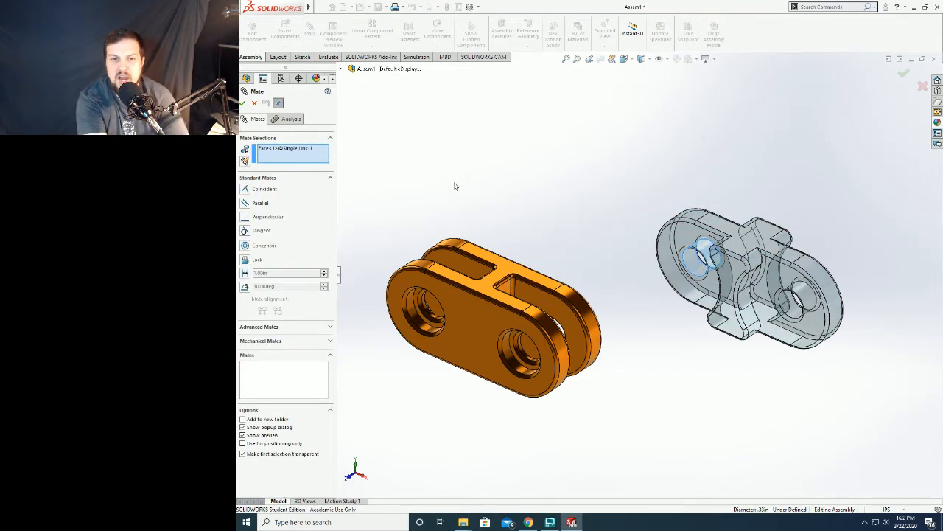
right_click(299, 153)
click(307, 164)
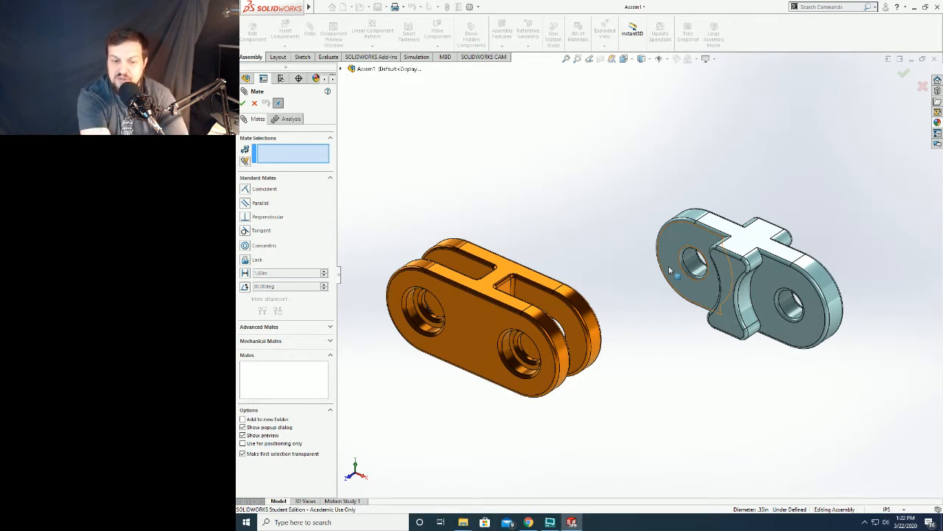
click(693, 263)
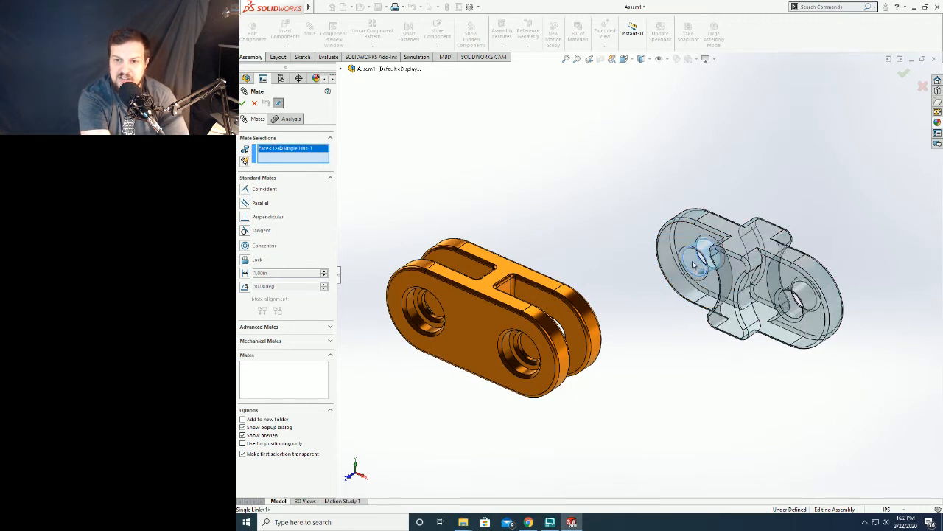
click(693, 265)
click(692, 264)
click(695, 266)
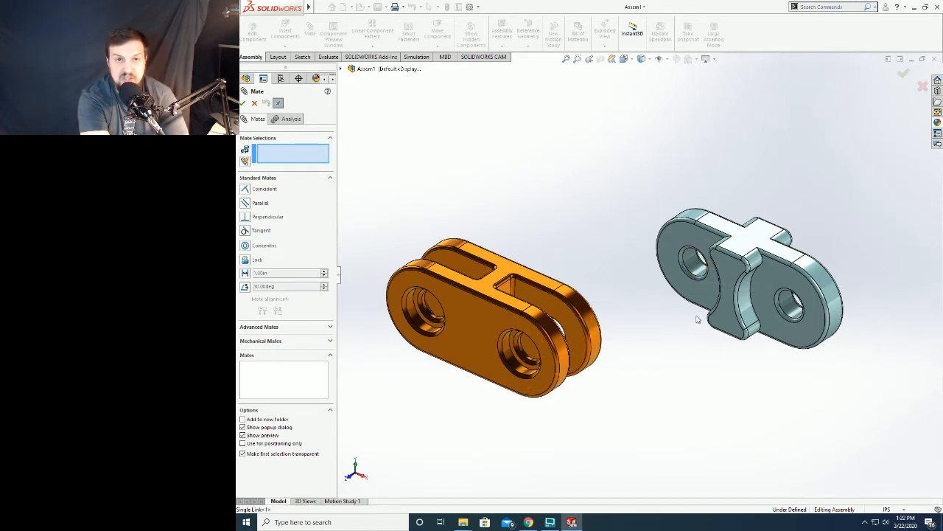
click(698, 268)
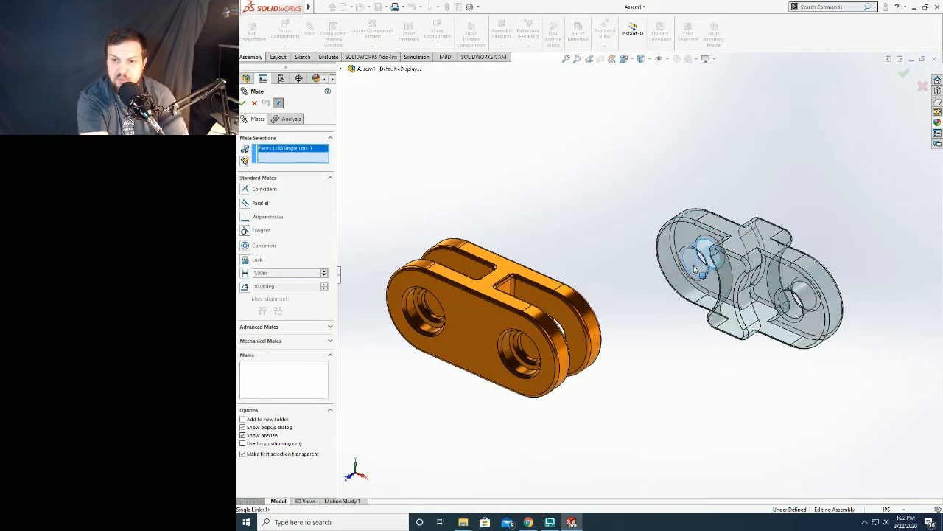
- Add the inner hole face at the gold double link's near end to make the mate concentric
scroll(568, 332, up, 8)
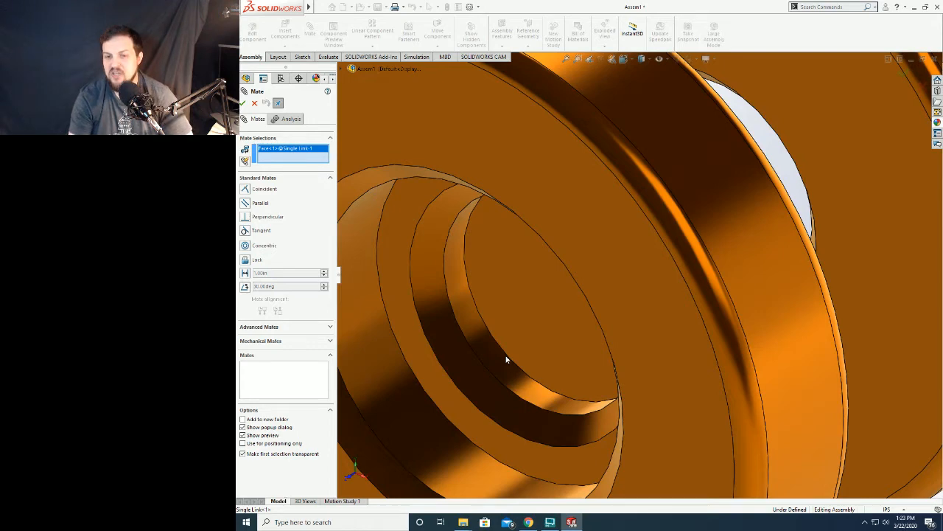
scroll(506, 360, down, 10)
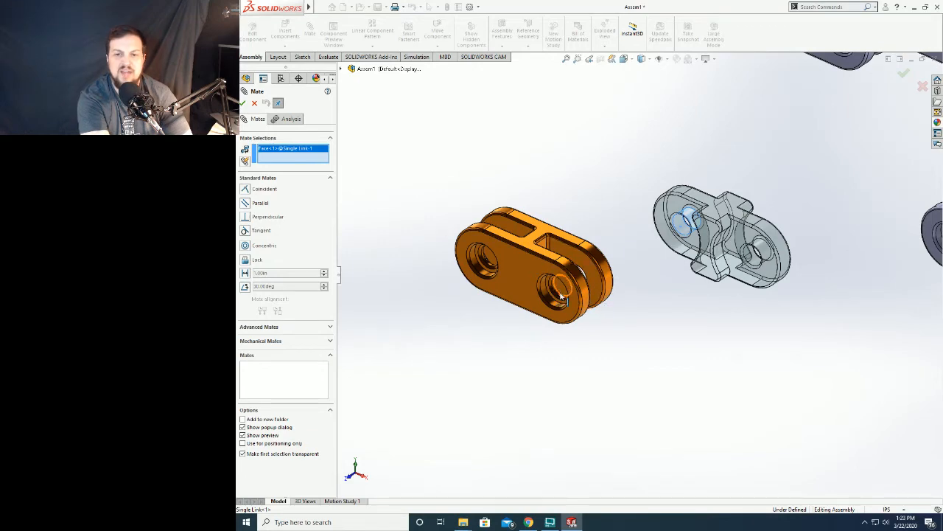
scroll(568, 294, up, 5)
scroll(575, 294, up, 5)
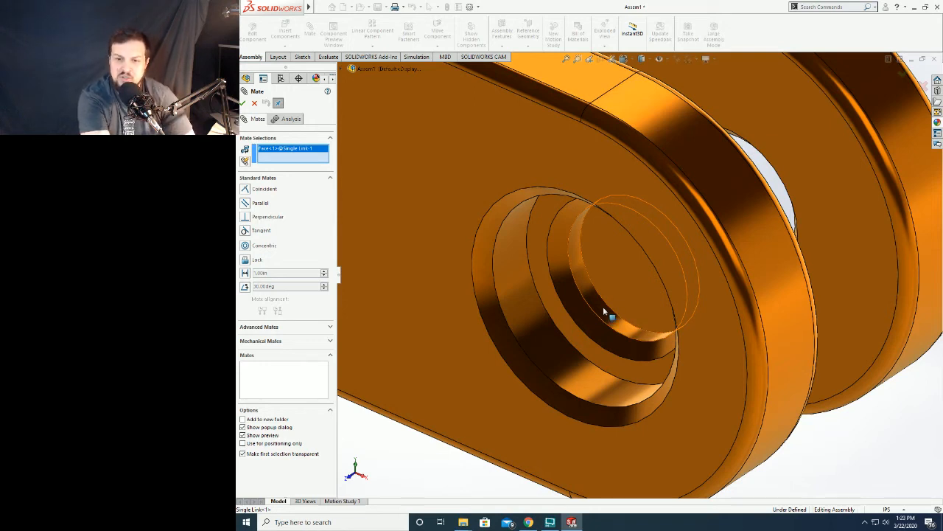
click(603, 311)
scroll(633, 303, up, 5)
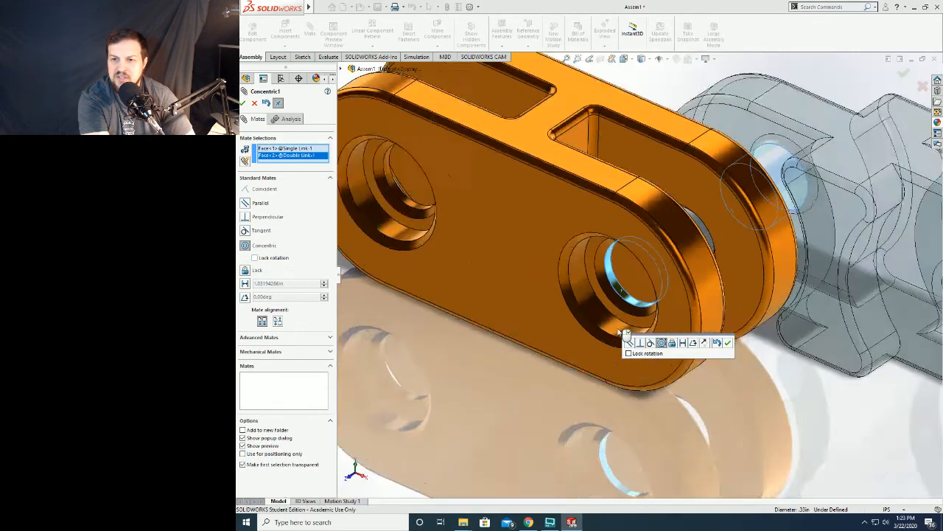
- Preview the flipped mate alignment, return to the original alignment and accept the concentric mate
scroll(667, 299, down, 4)
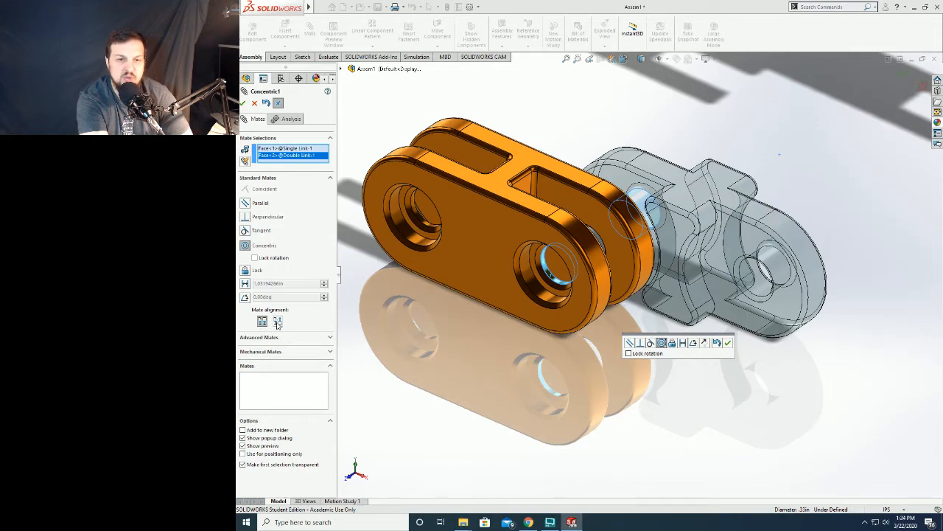
click(277, 322)
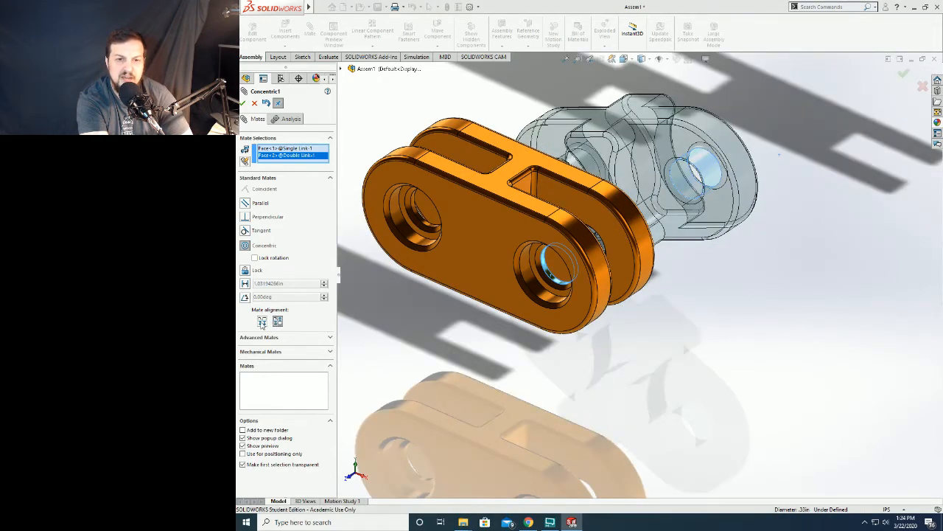
click(262, 322)
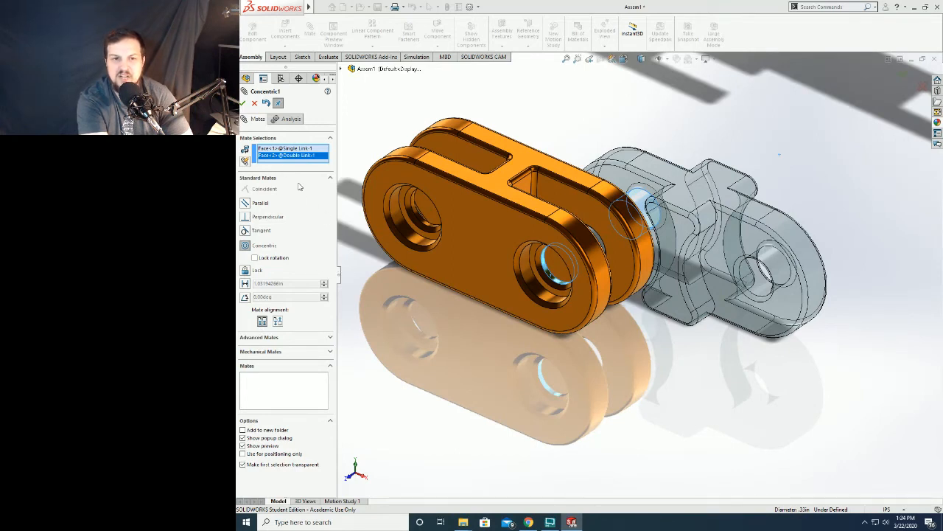
click(243, 104)
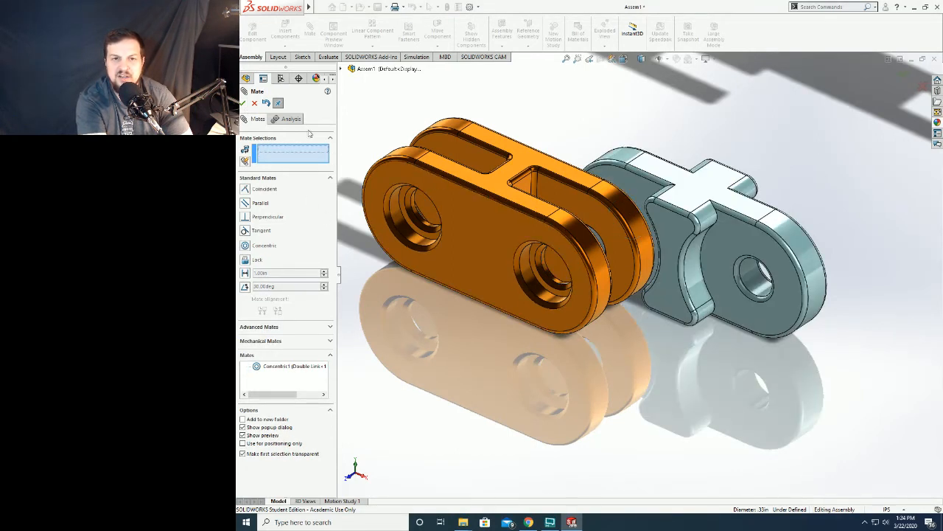
- Finish mating, swing the single link to test its motion, and undo back to before the concentric mate
click(254, 104)
drag(725, 245, 709, 291)
key(ctrl+z)
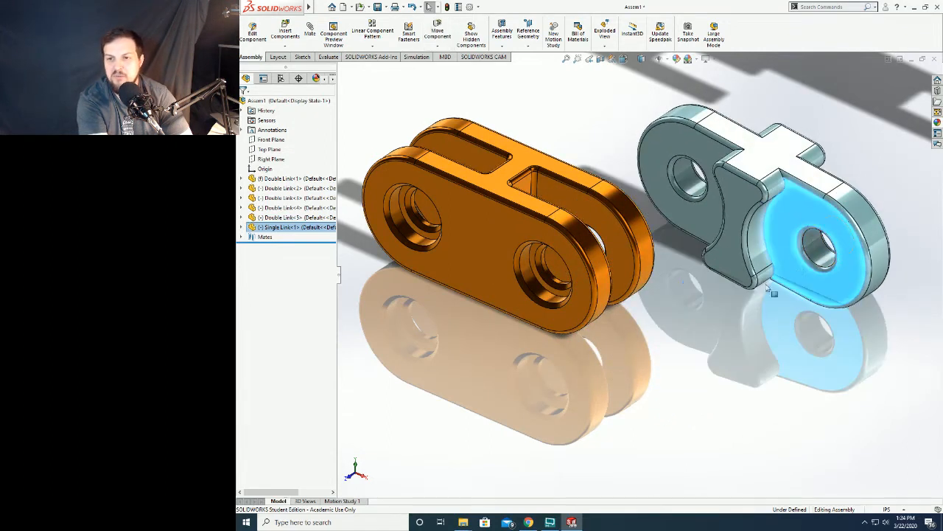
key(Escape)
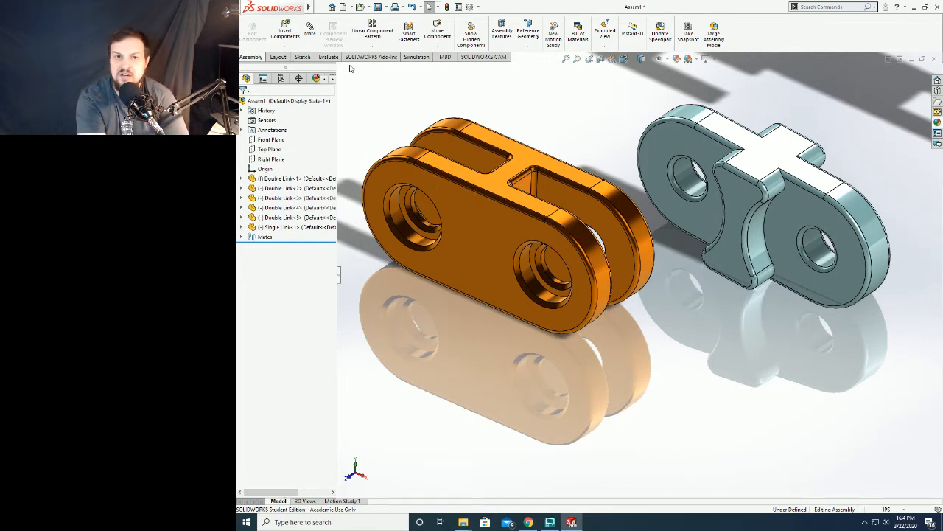
- Start a new mate and choose the advanced Width type with the Centered constraint
click(310, 31)
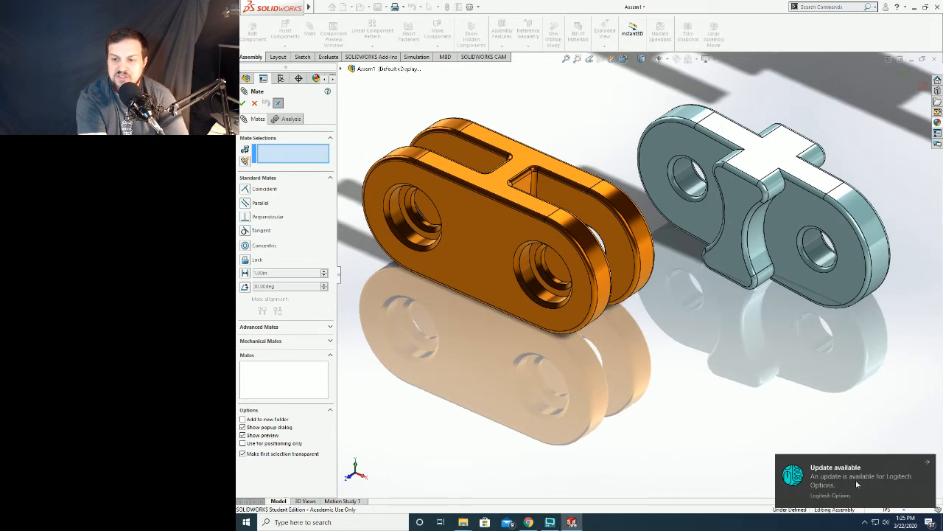
click(929, 463)
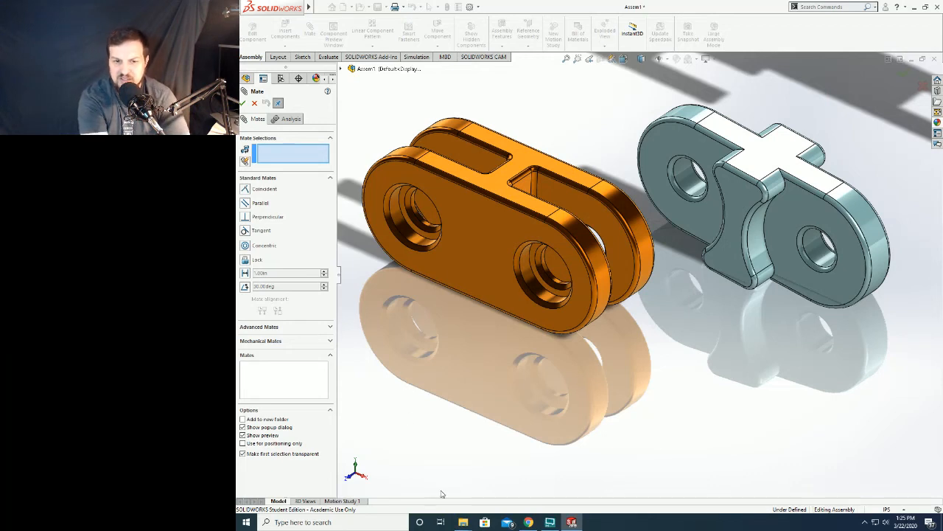
click(268, 327)
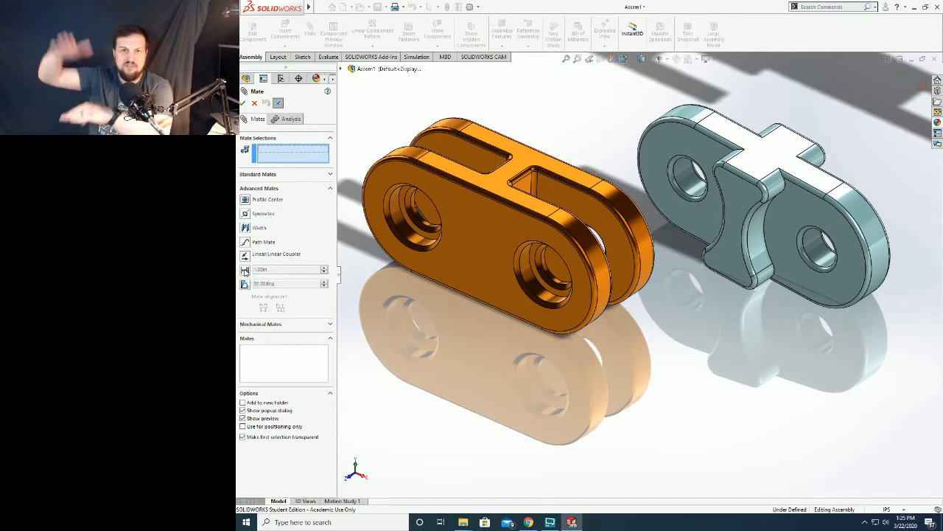
click(244, 227)
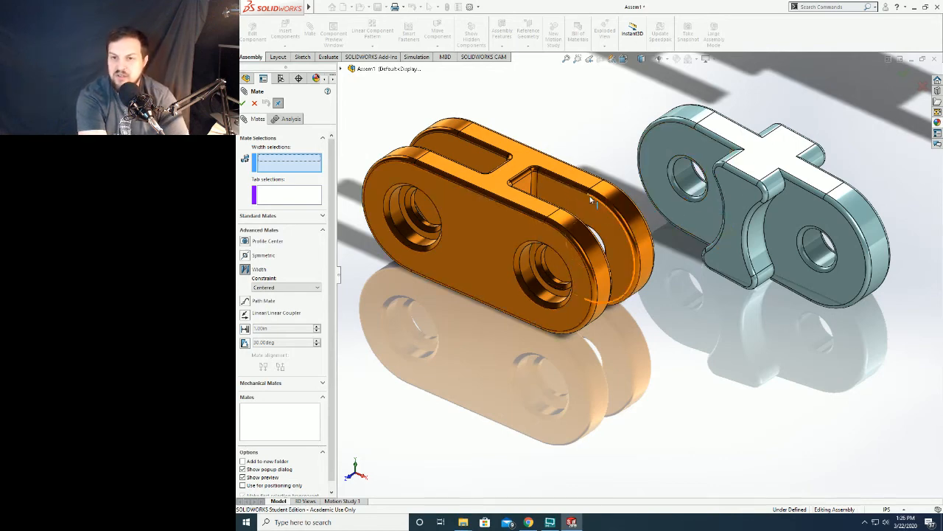
- Add the two facing inner faces at the gold double link's open end as the width selections
middle_drag(613, 219, 573, 248)
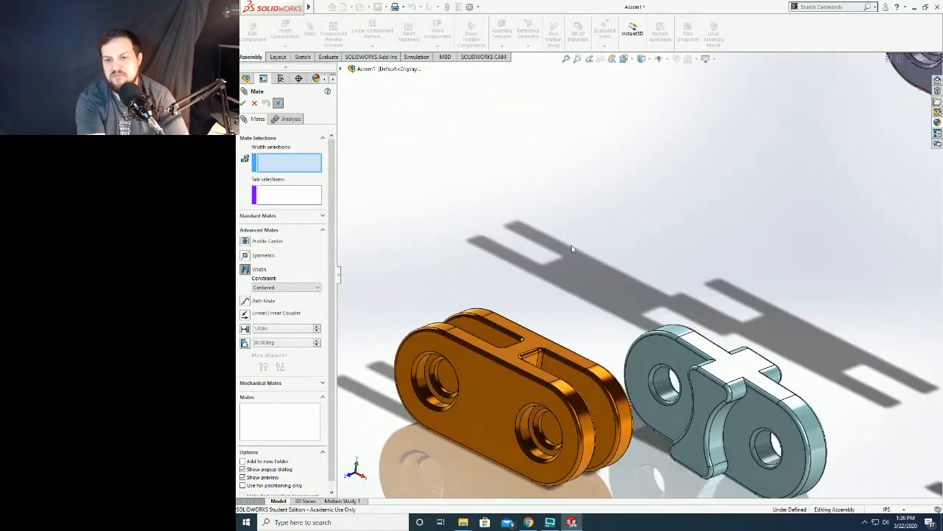
scroll(638, 295, up, 6)
scroll(640, 335, down, 5)
scroll(644, 269, up, 4)
scroll(629, 211, down, 5)
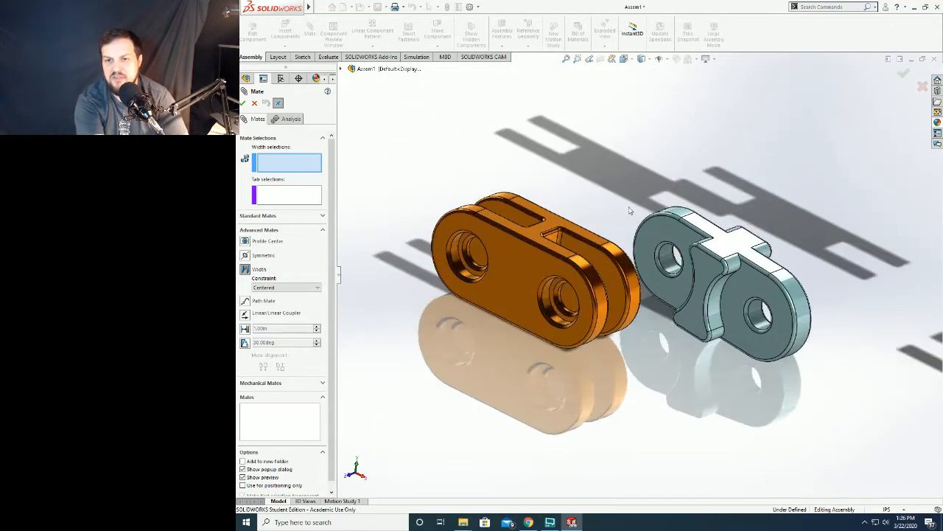
middle_drag(654, 192, 699, 258)
scroll(701, 265, down, 4)
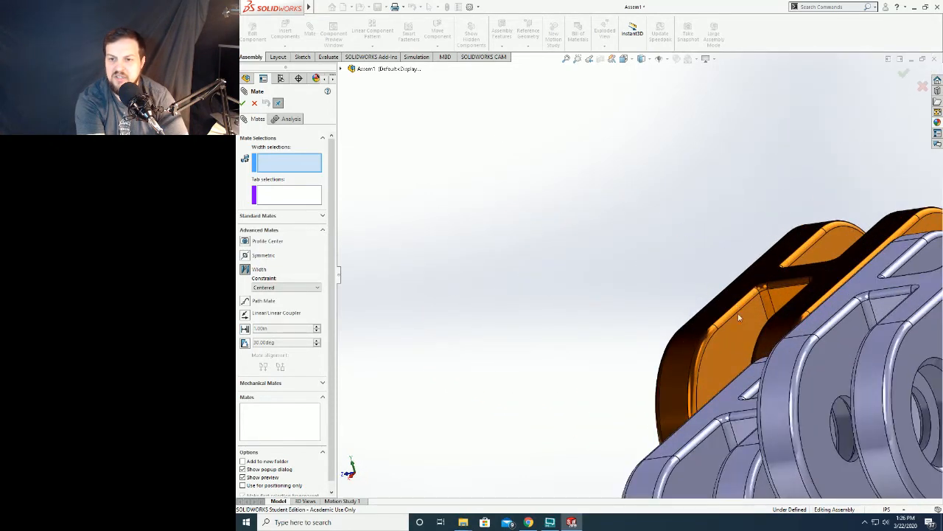
scroll(564, 297, up, 5)
middle_drag(529, 278, 552, 306)
scroll(552, 306, down, 5)
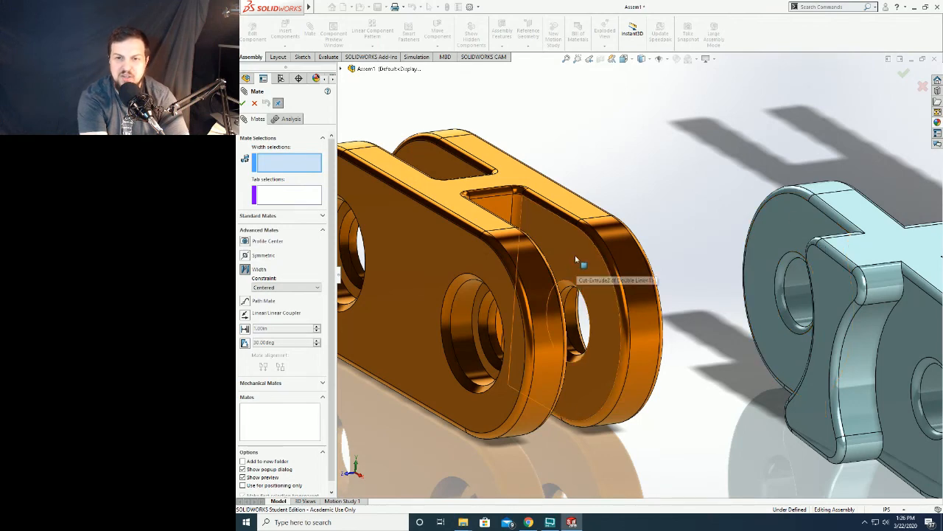
click(575, 258)
scroll(663, 272, up, 10)
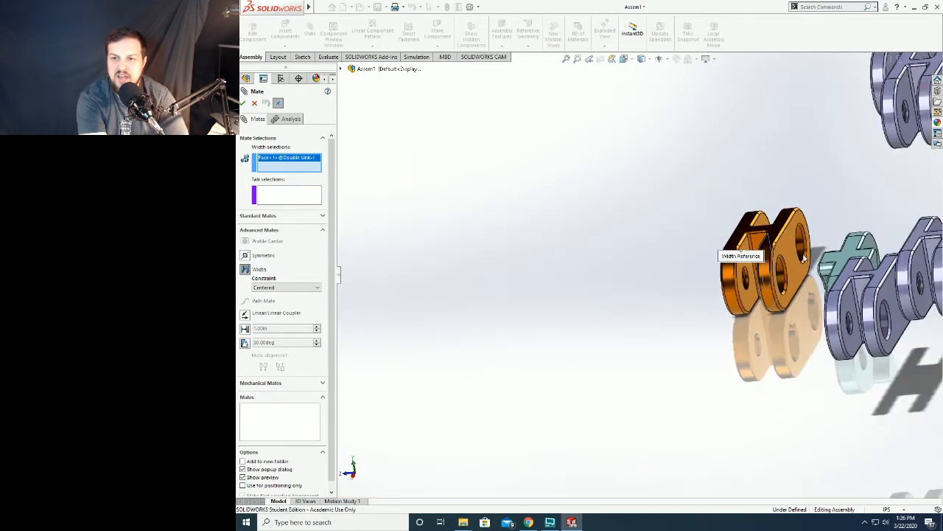
scroll(804, 257, down, 5)
click(598, 273)
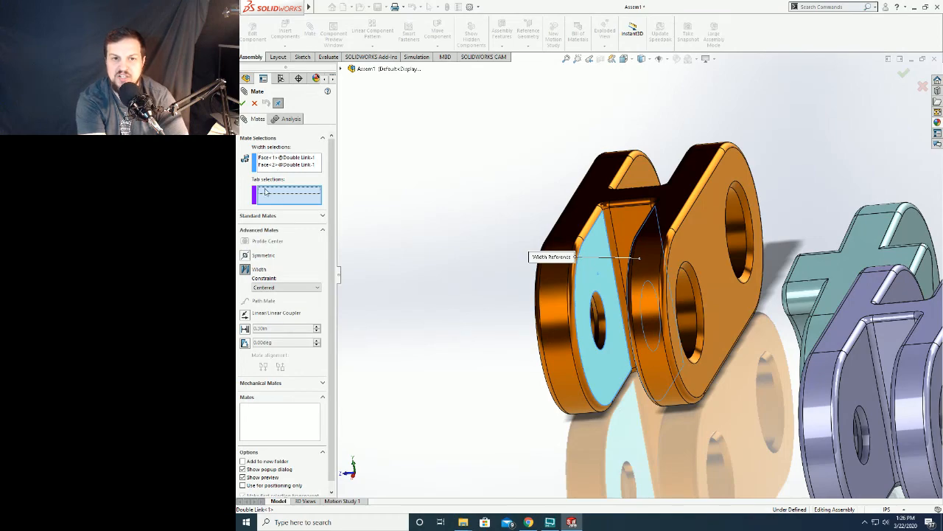
- Add the two opposite flat side faces at the single link's near end as the tab selections
middle_drag(404, 217, 515, 258)
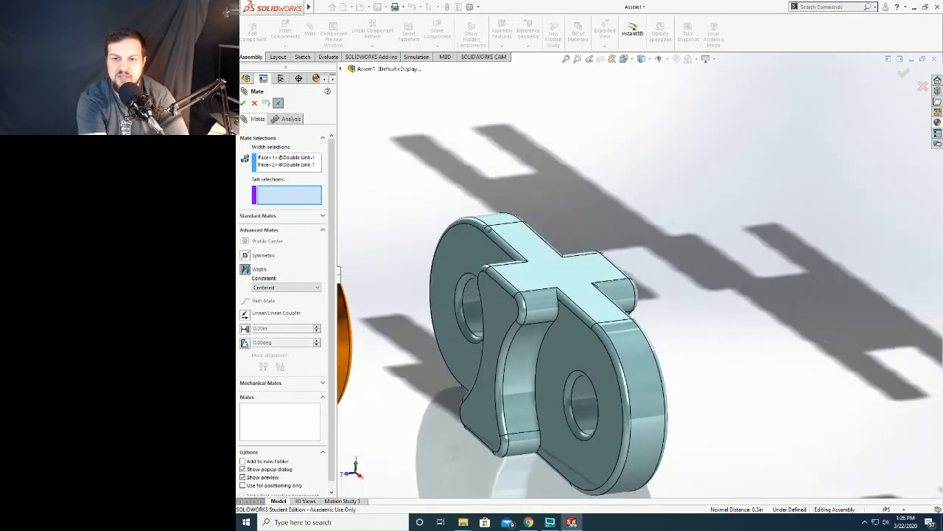
scroll(516, 272, up, 8)
scroll(639, 282, down, 6)
scroll(640, 282, up, 2)
scroll(685, 258, down, 6)
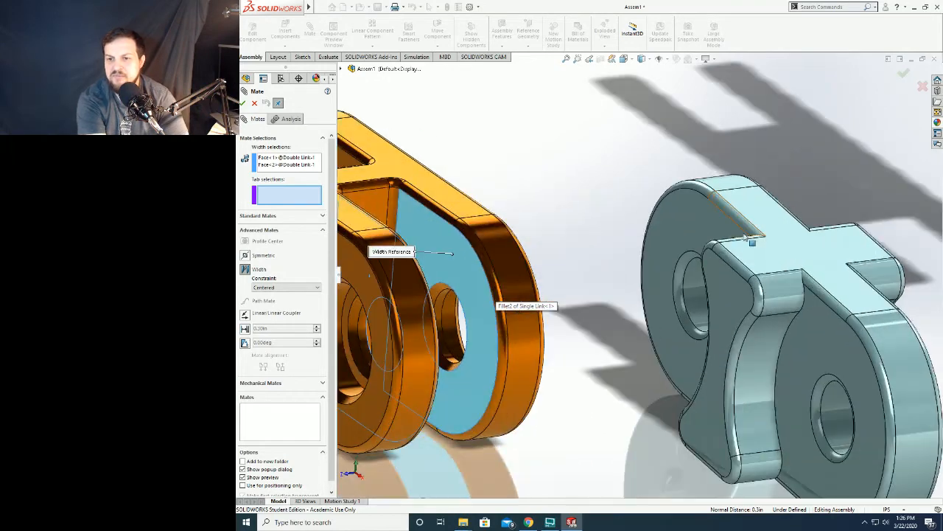
scroll(722, 247, up, 2)
scroll(715, 243, down, 2)
scroll(700, 255, up, 4)
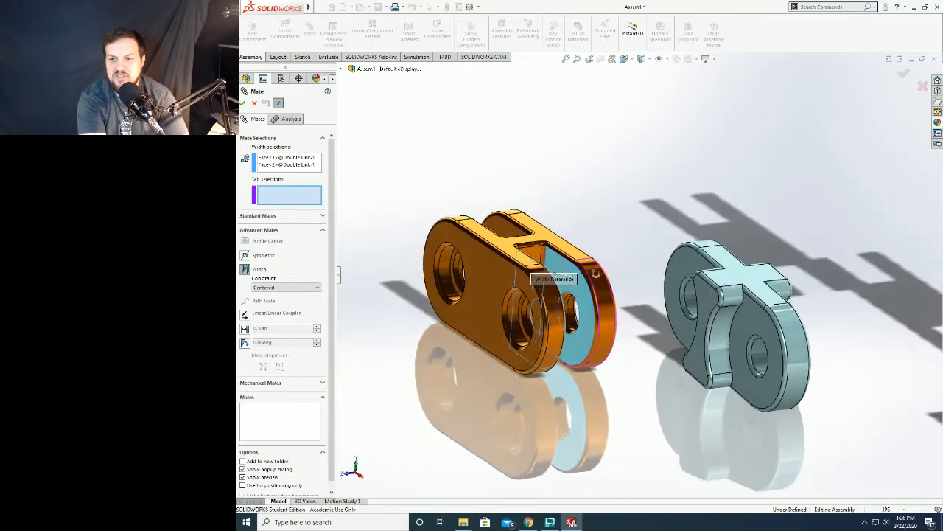
scroll(680, 267, down, 1)
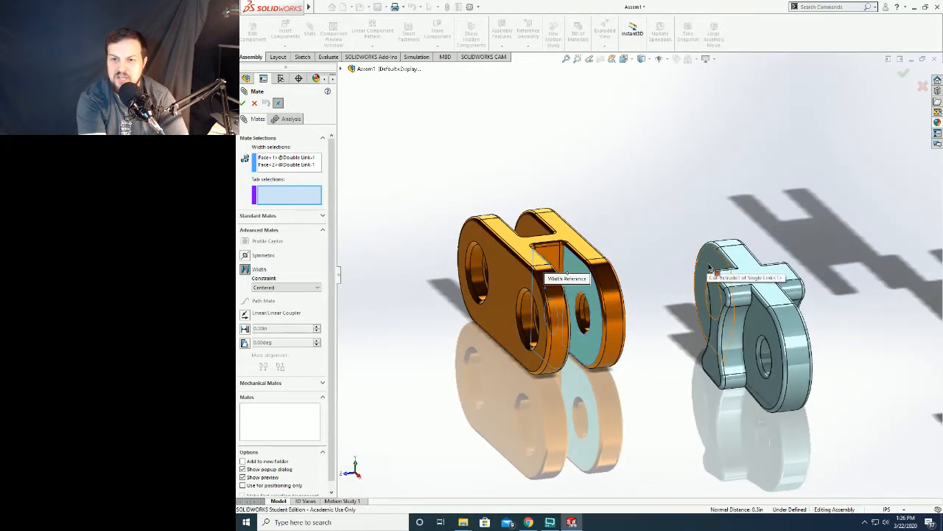
click(710, 267)
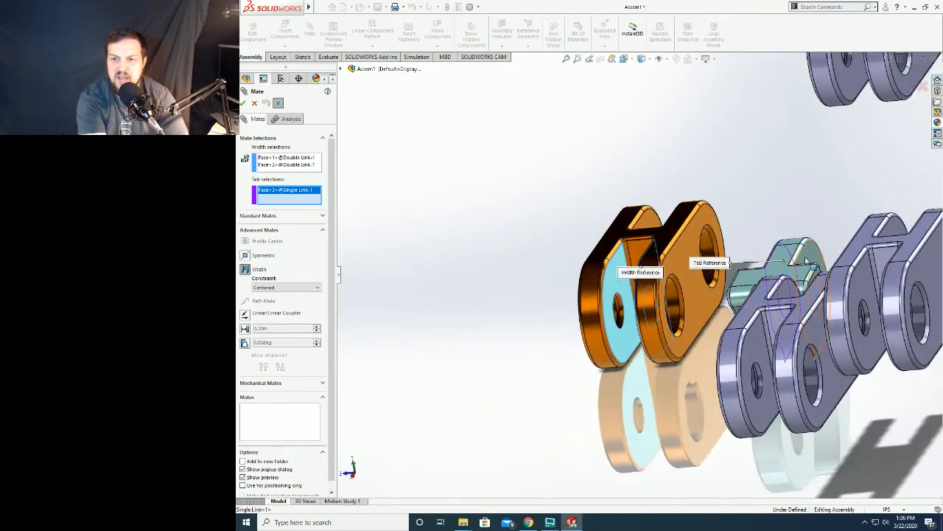
click(813, 256)
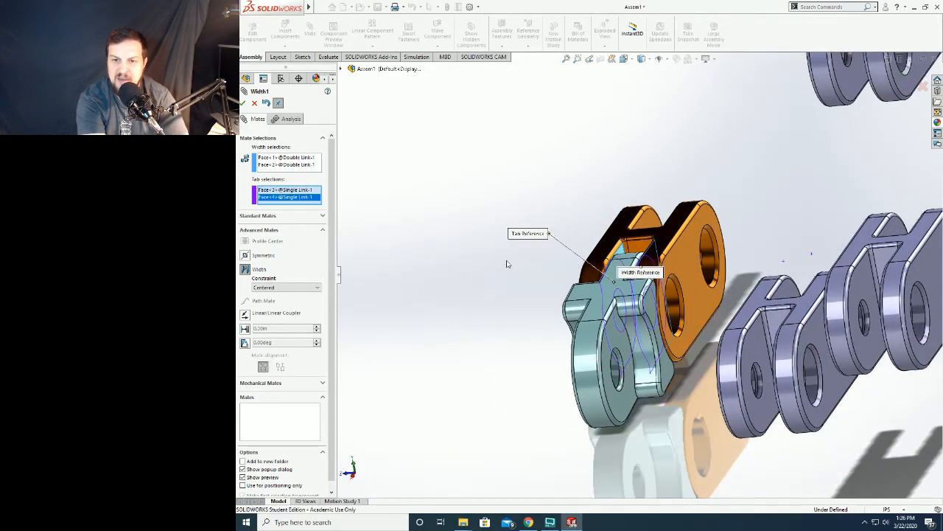
- Check the single link's centering in the gold link's slot, accept the width mate and finish mating
middle_drag(511, 292, 552, 297)
scroll(541, 293, up, 4)
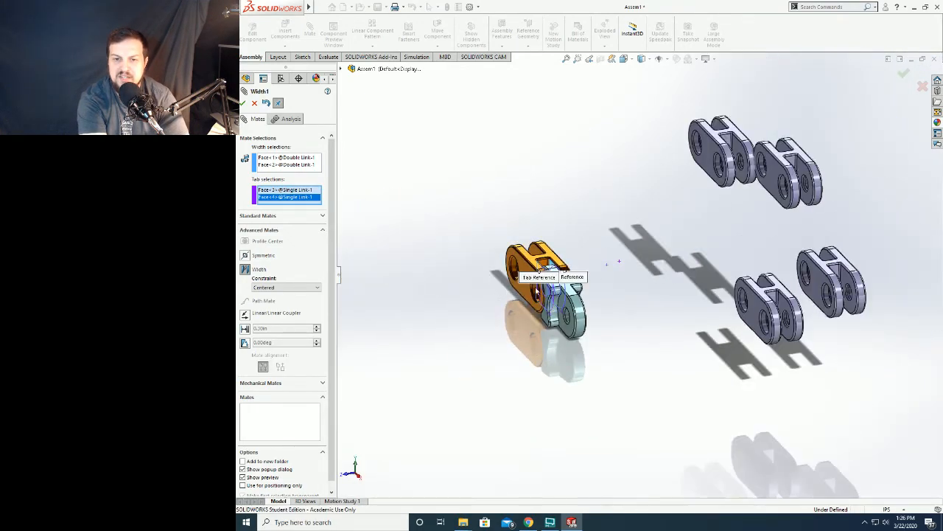
scroll(537, 291, down, 8)
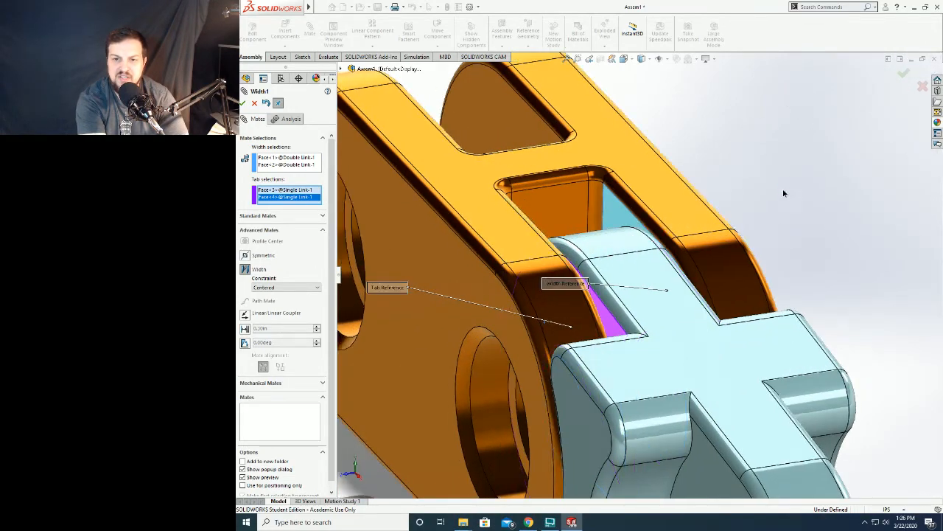
scroll(780, 193, up, 10)
scroll(621, 237, up, 3)
scroll(530, 308, down, 7)
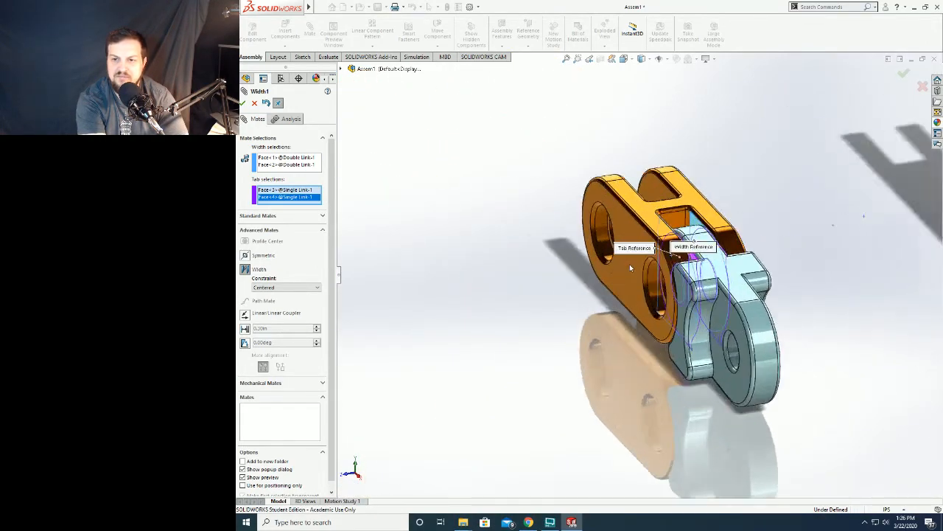
scroll(711, 241, down, 3)
scroll(545, 303, down, 4)
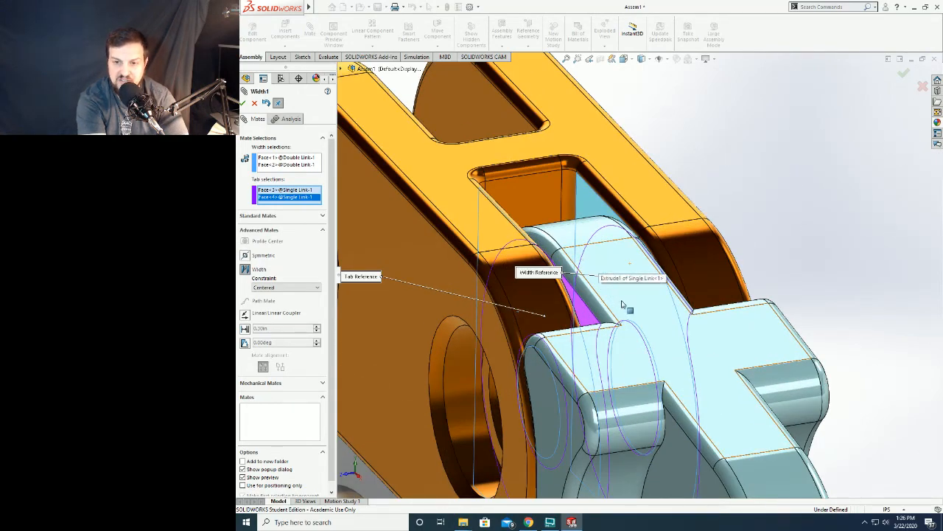
drag(606, 278, 599, 302)
middle_drag(760, 247, 715, 263)
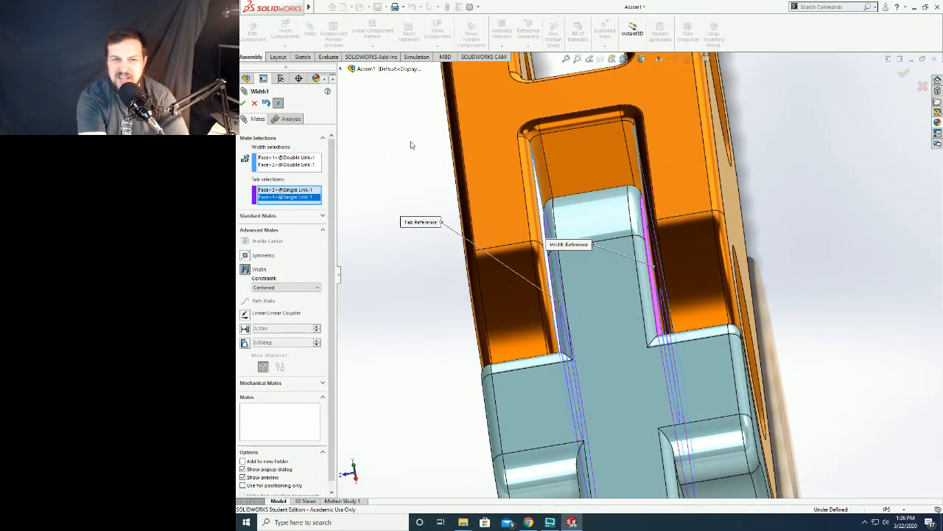
click(242, 104)
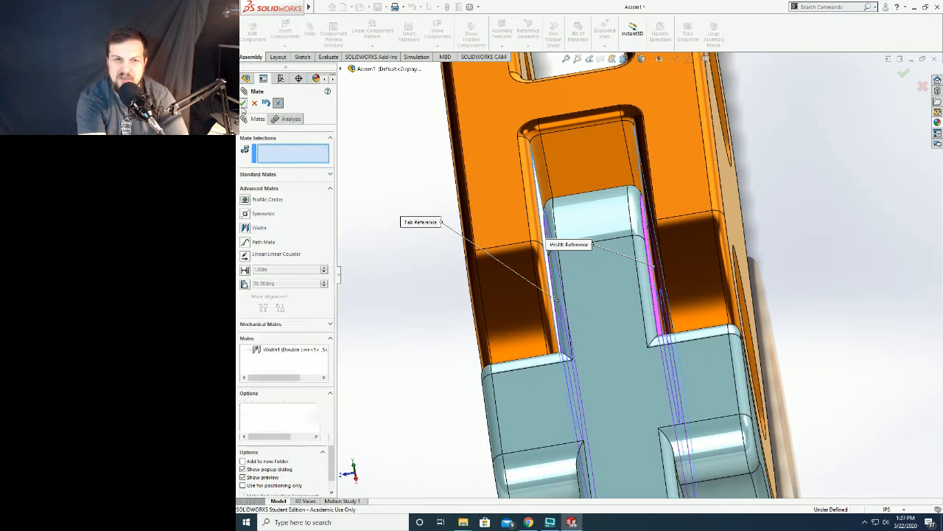
click(243, 104)
- Move the single link within the gold link's slot to test the freedom left by the width mate
scroll(663, 331, up, 3)
middle_drag(664, 332, 580, 249)
scroll(580, 249, down, 1)
drag(639, 289, 659, 248)
mouse_move(623, 264)
middle_down()
mouse_move(636, 244)
mouse_move(612, 252)
middle_up()
- Examine the links' hole faces and the gold link's inner slot face, leaving nothing selected
click(499, 293)
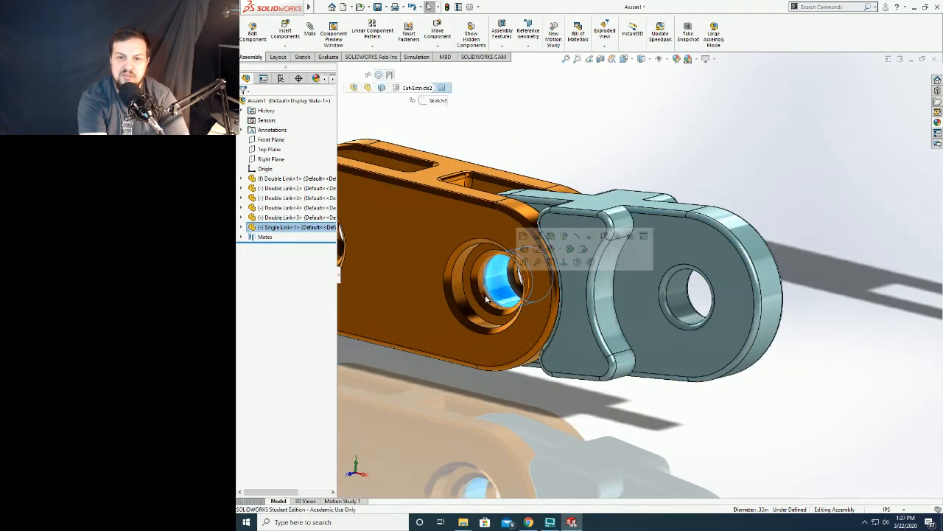
middle_drag(521, 316, 509, 325)
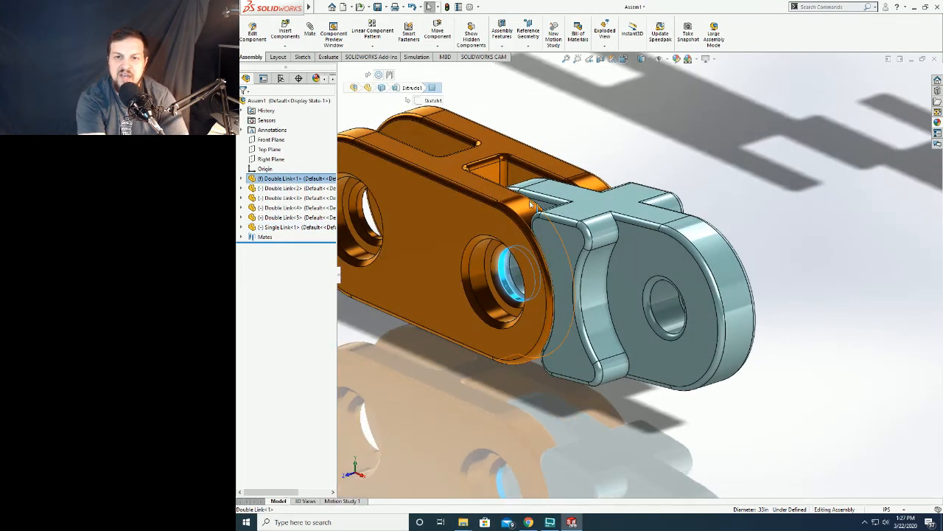
click(516, 178)
middle_drag(646, 198, 575, 192)
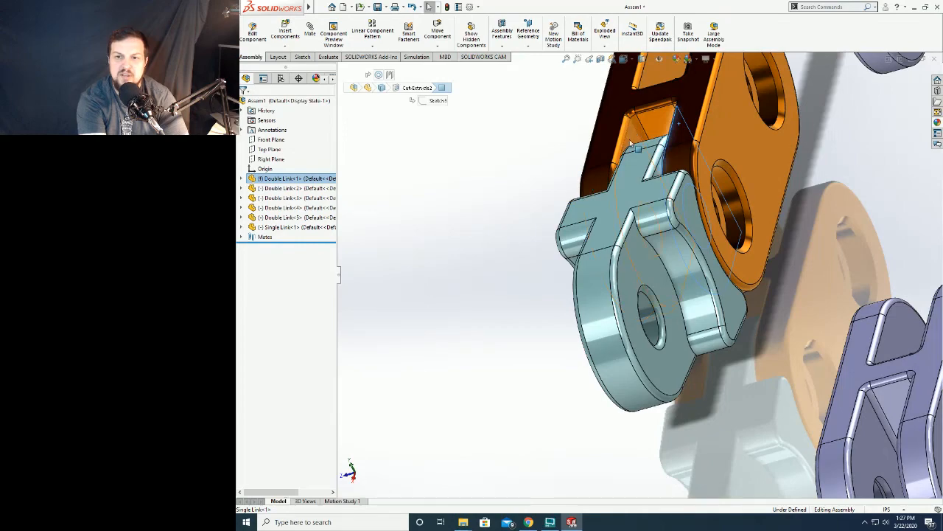
middle_drag(630, 143, 621, 298)
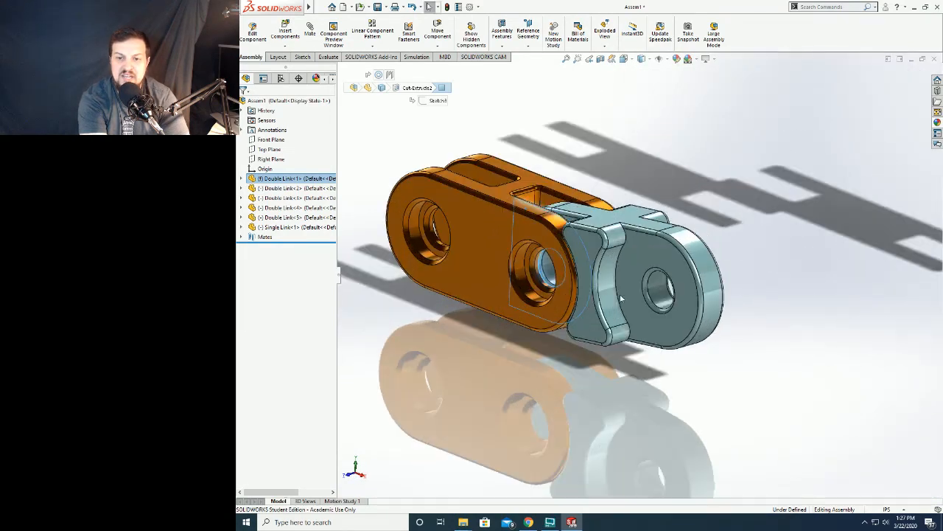
scroll(622, 296, down, 3)
click(779, 167)
scroll(774, 168, up, 4)
scroll(589, 212, down, 3)
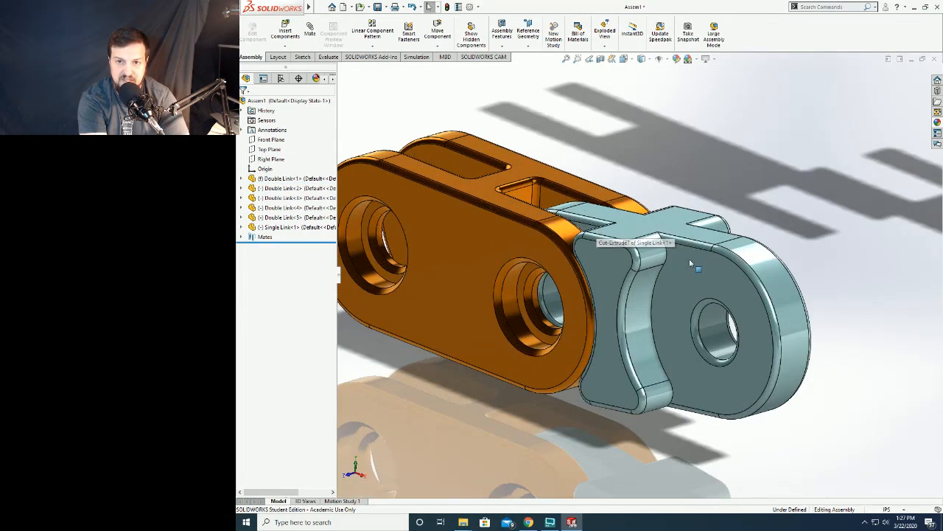
scroll(691, 263, up, 4)
scroll(627, 254, down, 3)
middle_drag(626, 254, 581, 277)
scroll(773, 273, up, 4)
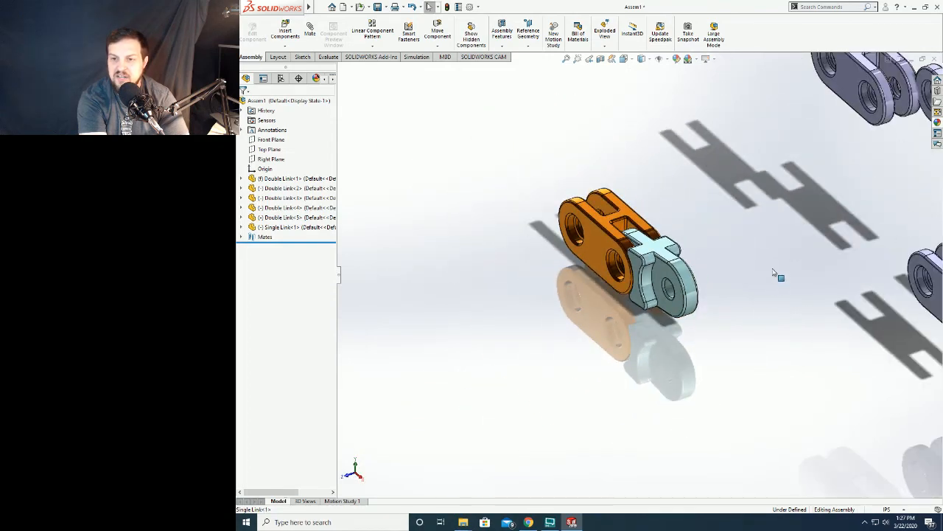
scroll(665, 269, down, 3)
scroll(663, 270, up, 3)
scroll(590, 361, down, 3)
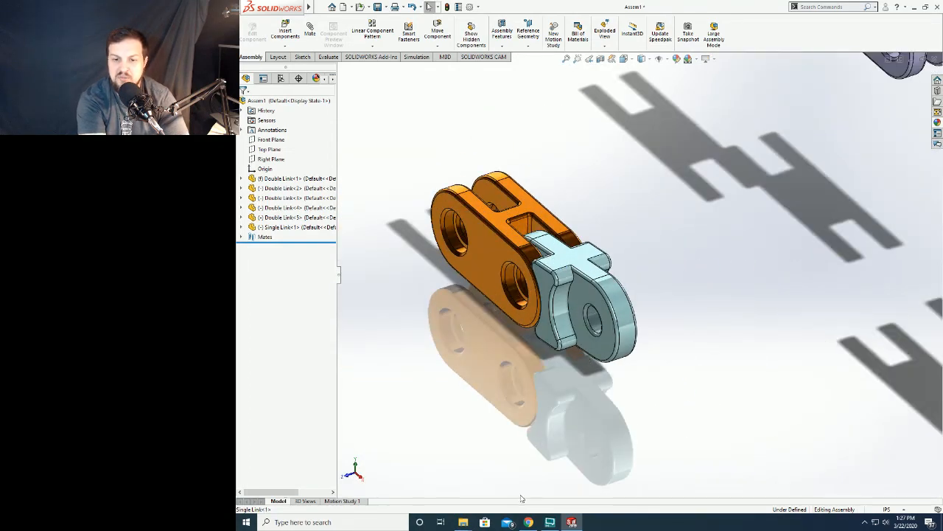